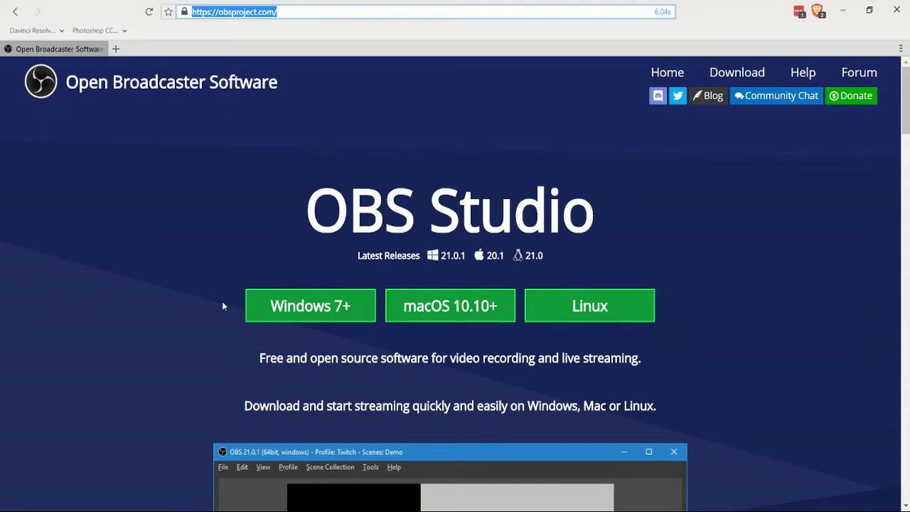
- Scroll down the obsproject.com download page, then switch to the OBS Studio window
scroll(222, 306, down, 1)
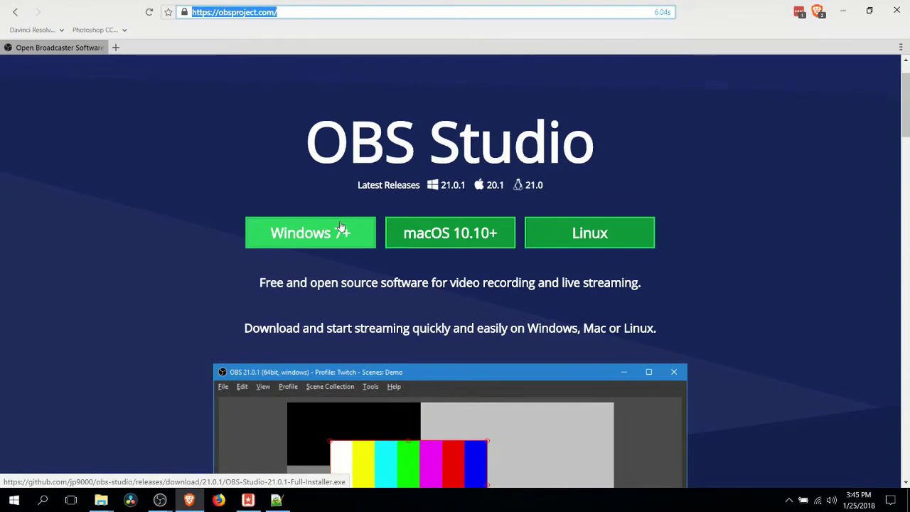
key(alt+Tab)
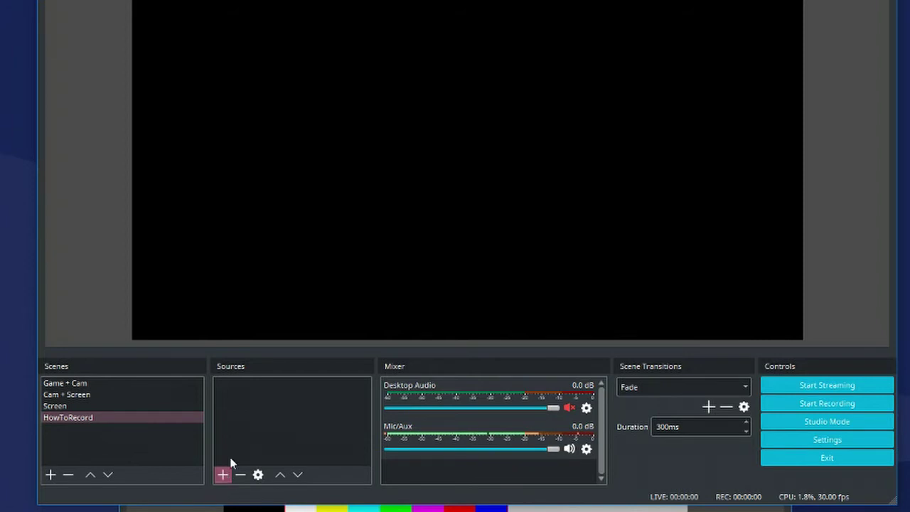
- Add a Display Capture source to HowToRecord that captures Display 0 at 1920x1080
right_click(233, 389)
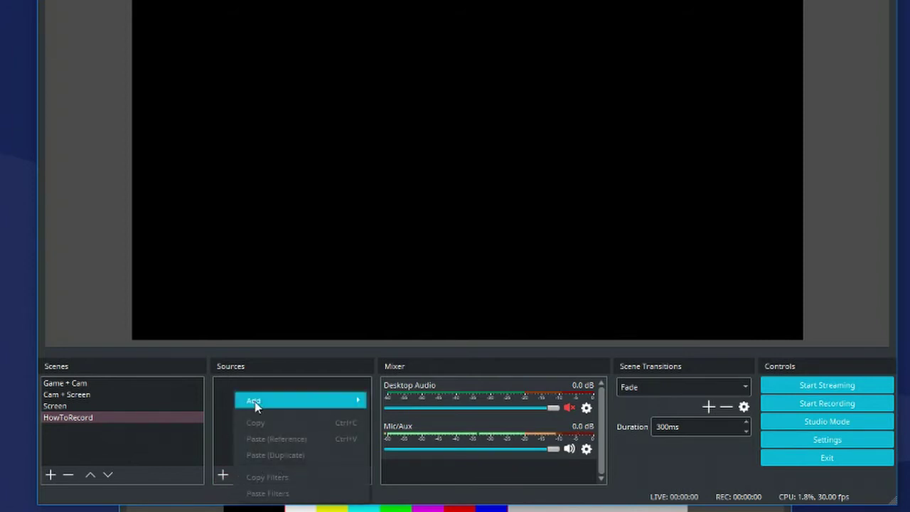
mouse_move(255, 401)
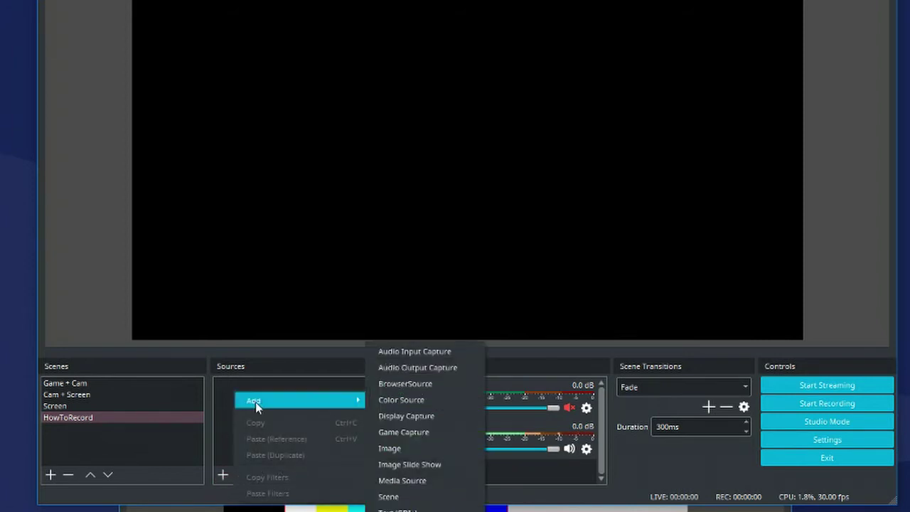
click(429, 416)
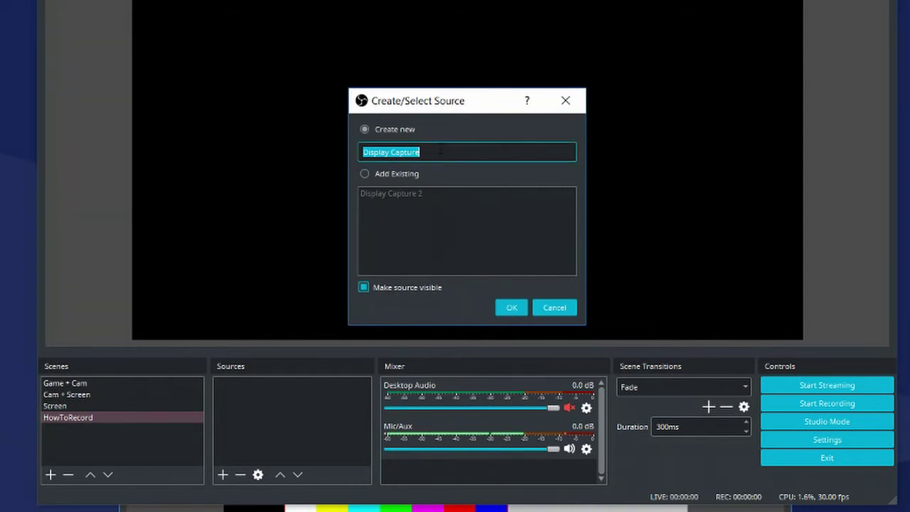
click(508, 308)
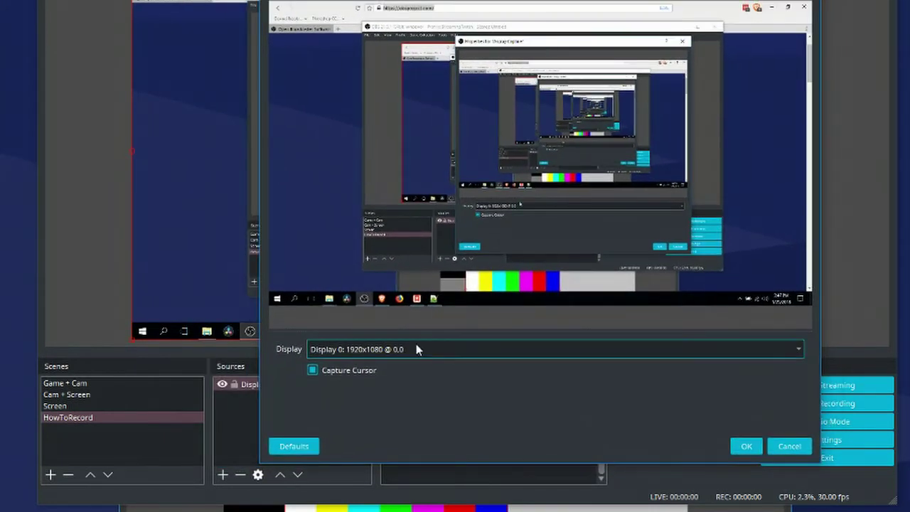
click(421, 349)
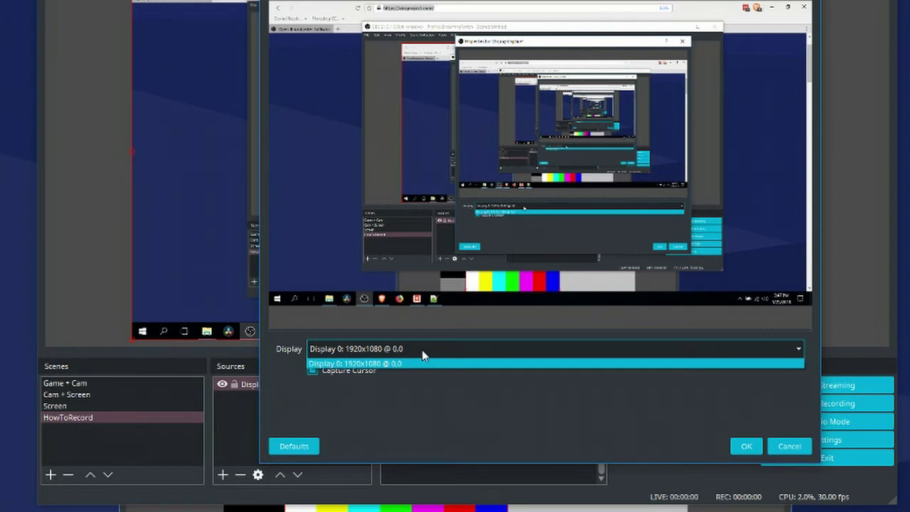
click(422, 354)
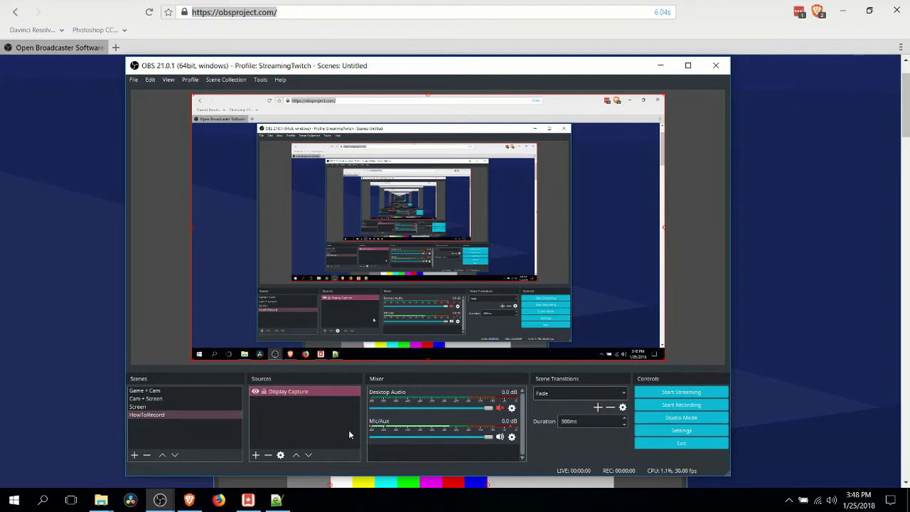
- Hide the Display Capture source so the preview goes black, and bring up the add-source menu
click(255, 391)
click(256, 455)
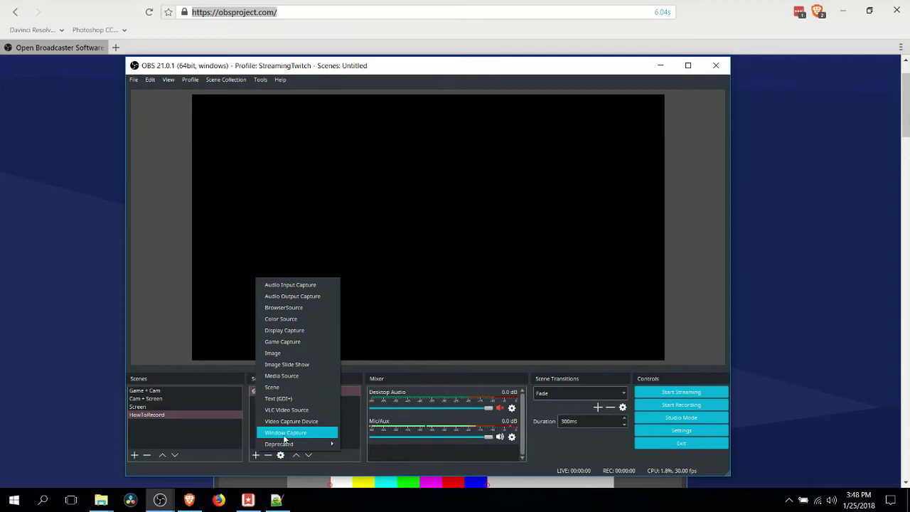
- Create a Window Capture source, then bring the DuckDuckGo Firefox window forward and return to OBS
click(284, 433)
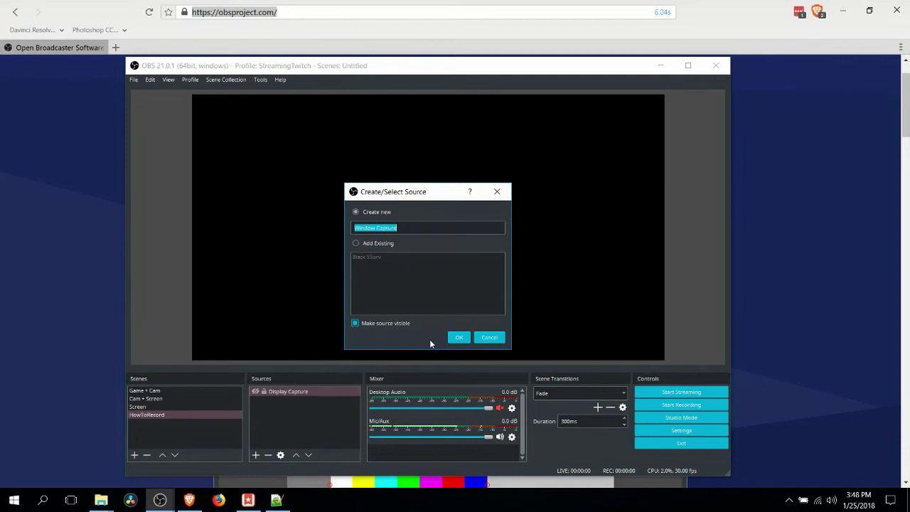
click(449, 338)
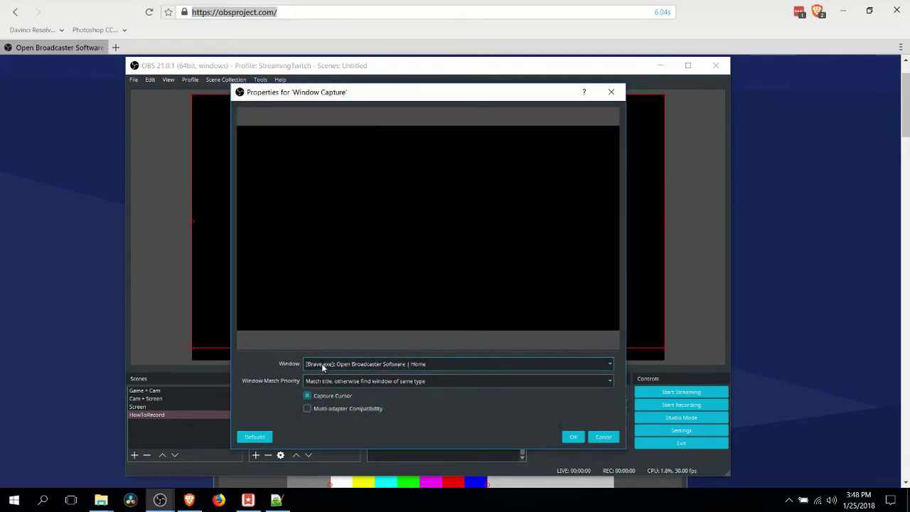
click(573, 437)
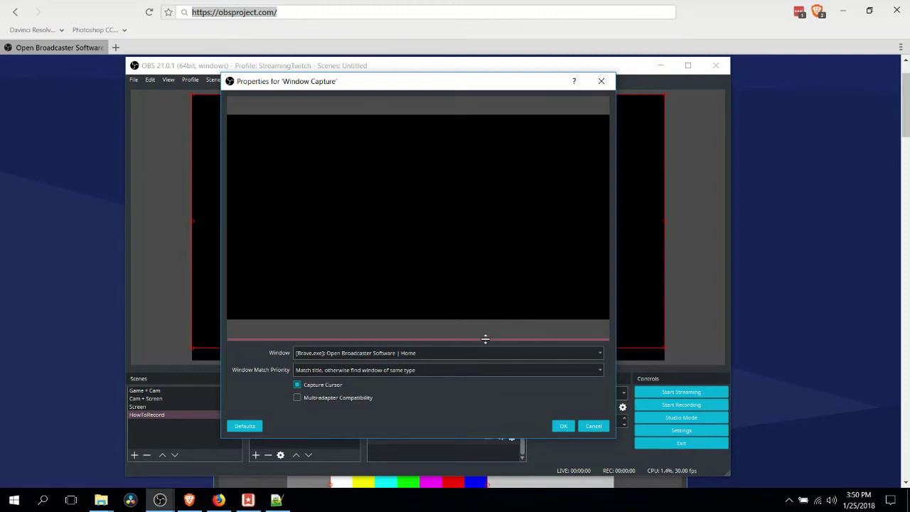
mouse_move(218, 477)
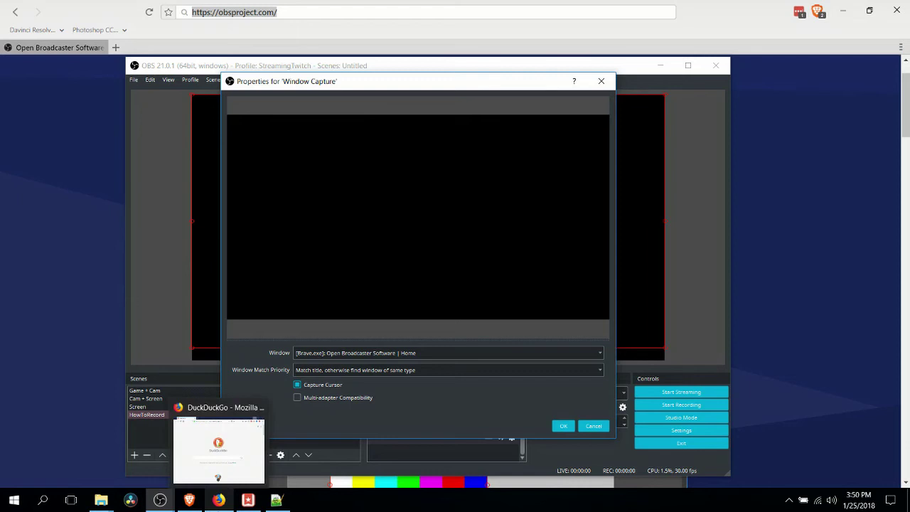
click(217, 501)
click(222, 140)
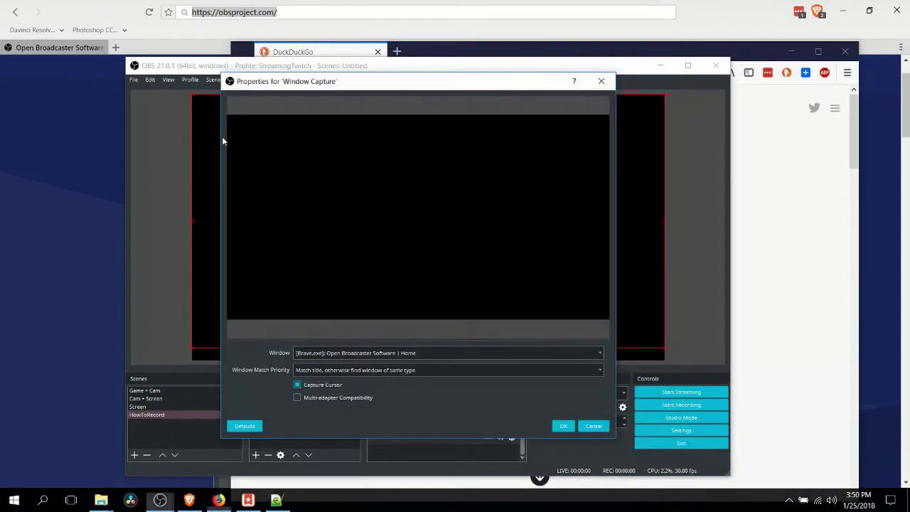
- Point the Window Capture at the '[firefox.exe]: DuckDuckGo - Mozilla Firefox' window
click(358, 352)
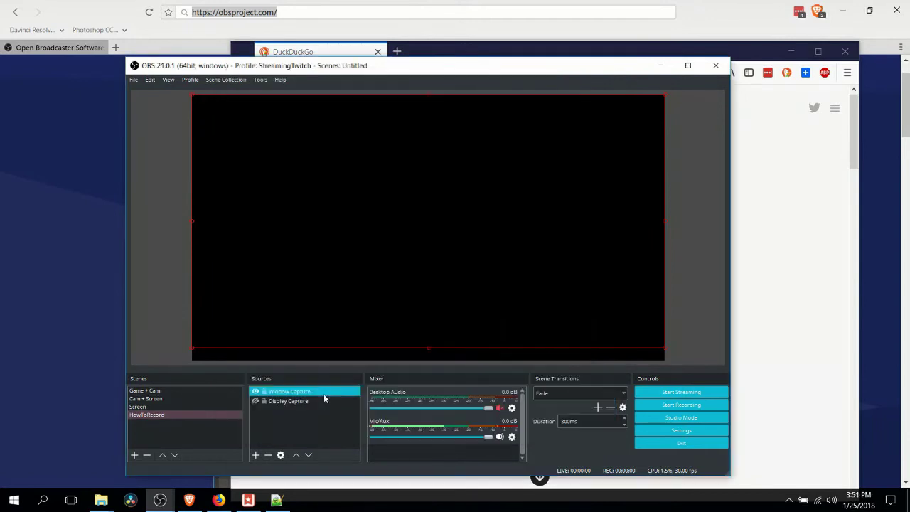
key(Escape)
key(Escape)
double_click(298, 394)
click(351, 362)
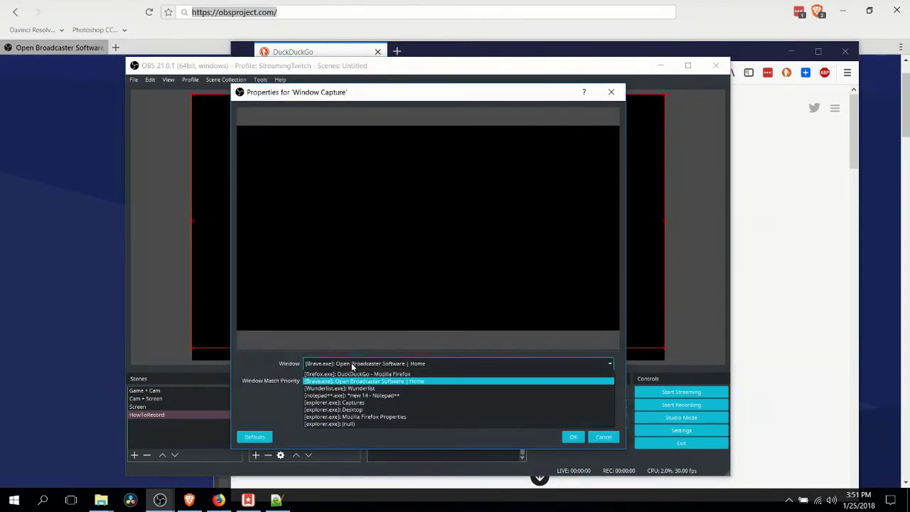
key(Escape)
key(Escape)
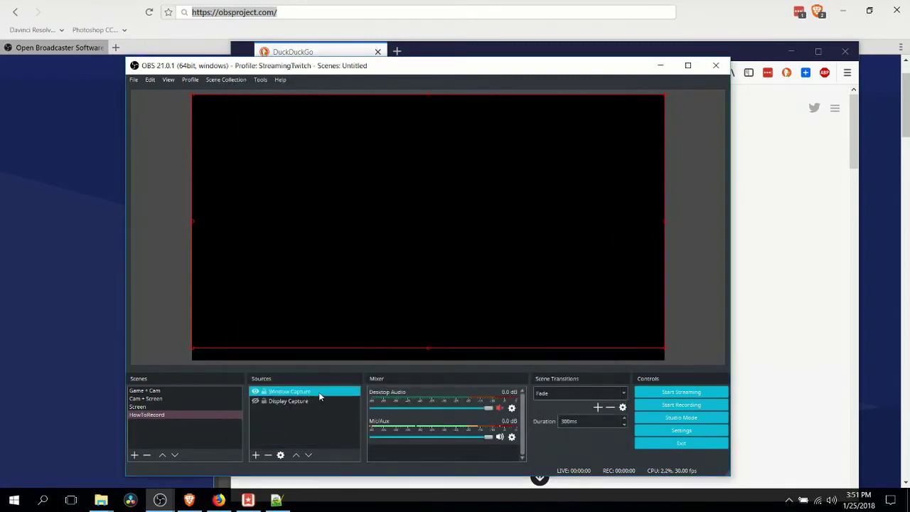
double_click(323, 391)
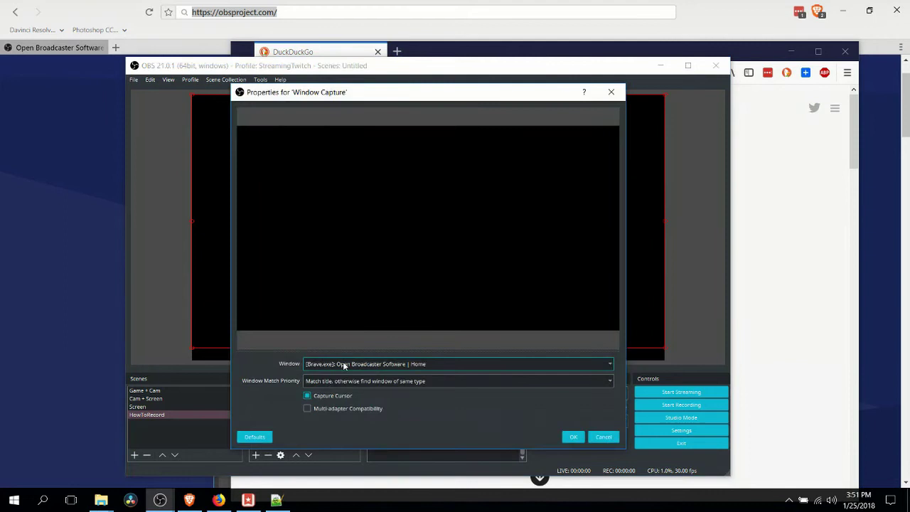
click(345, 365)
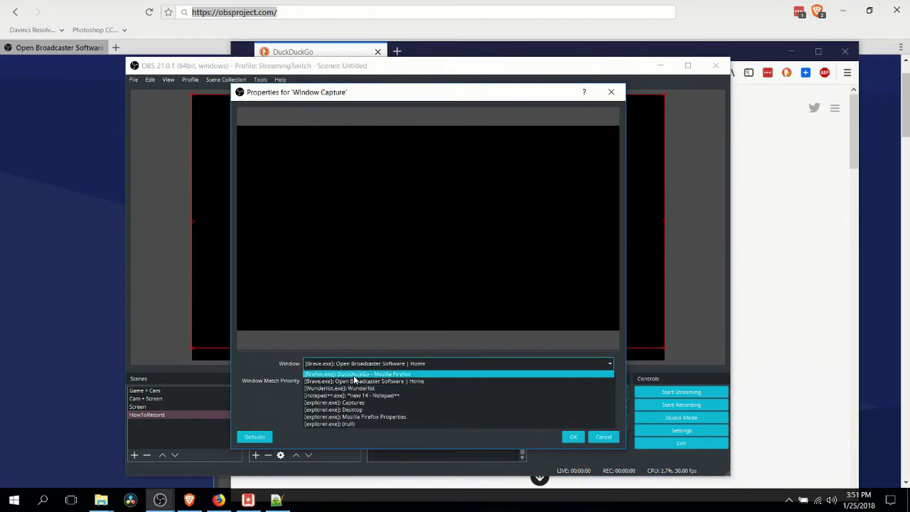
click(356, 381)
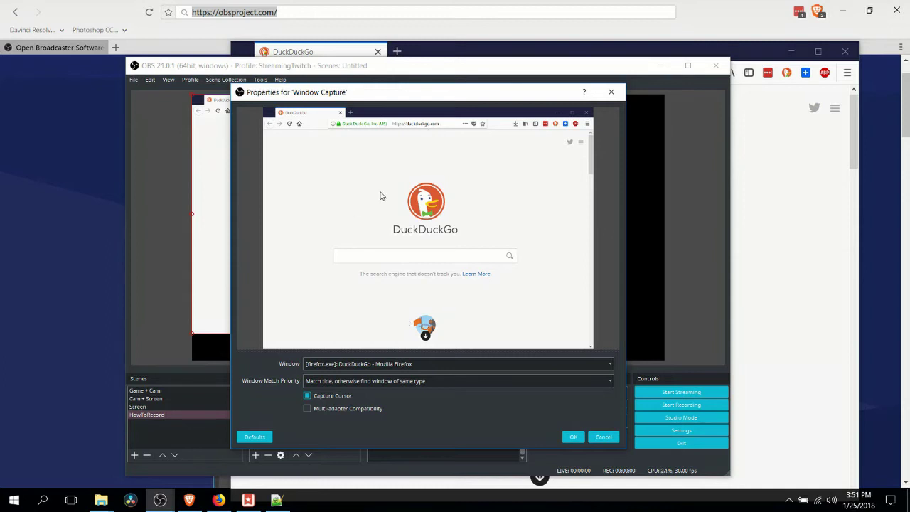
click(573, 437)
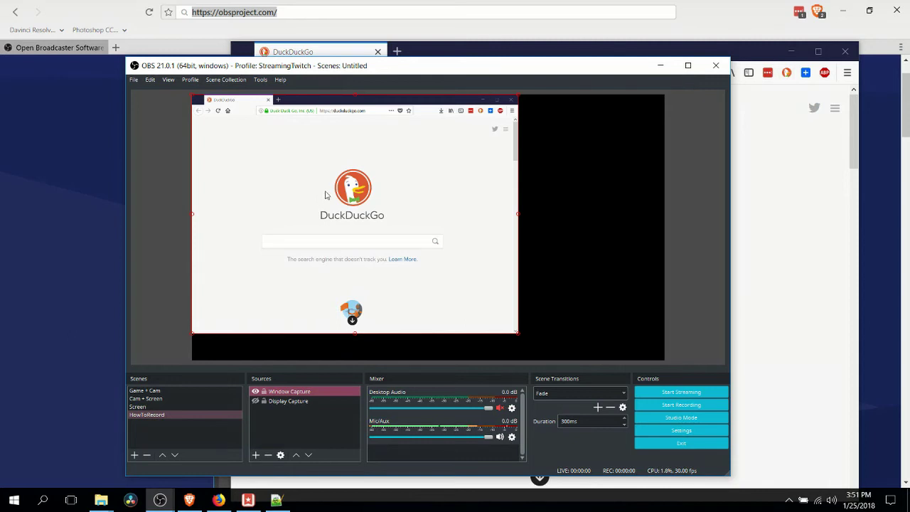
- Maximize Firefox, then drag the DuckDuckGo capture's edges until it fills the preview canvas
click(818, 53)
key(alt+Tab)
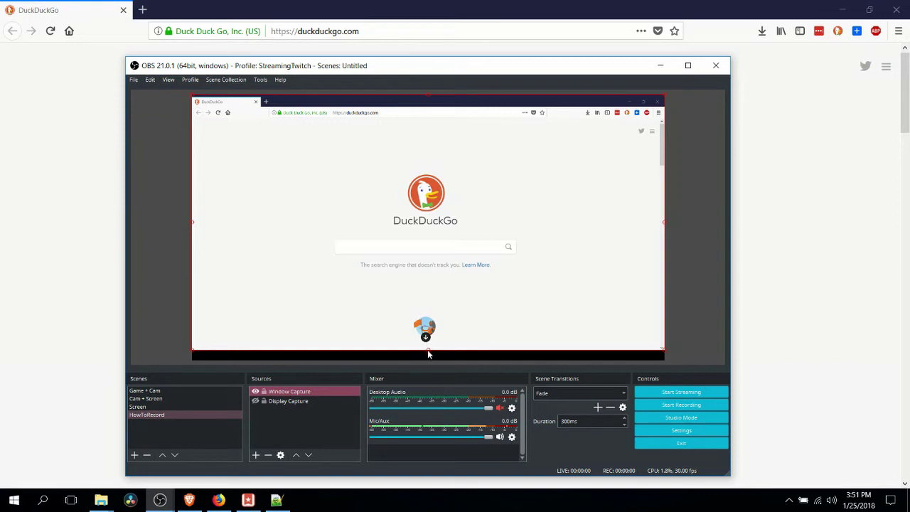
drag(427, 350, 427, 358)
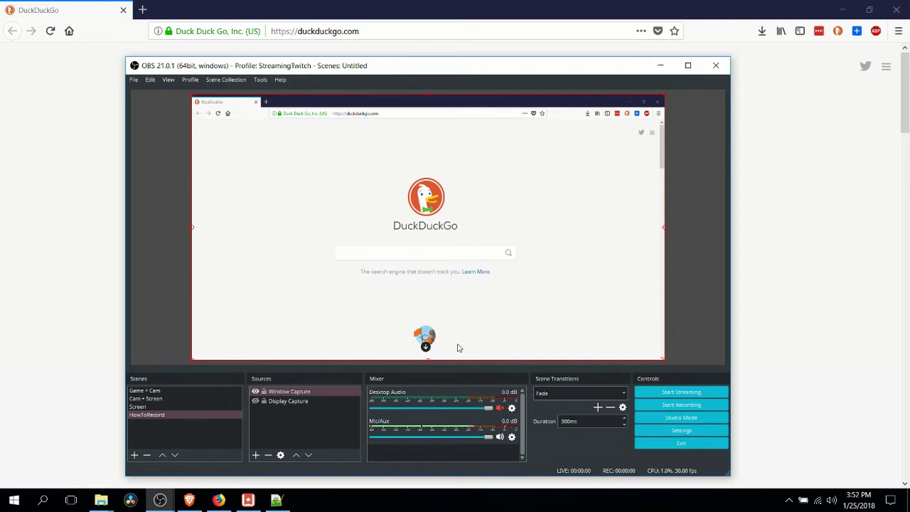
drag(431, 355, 431, 340)
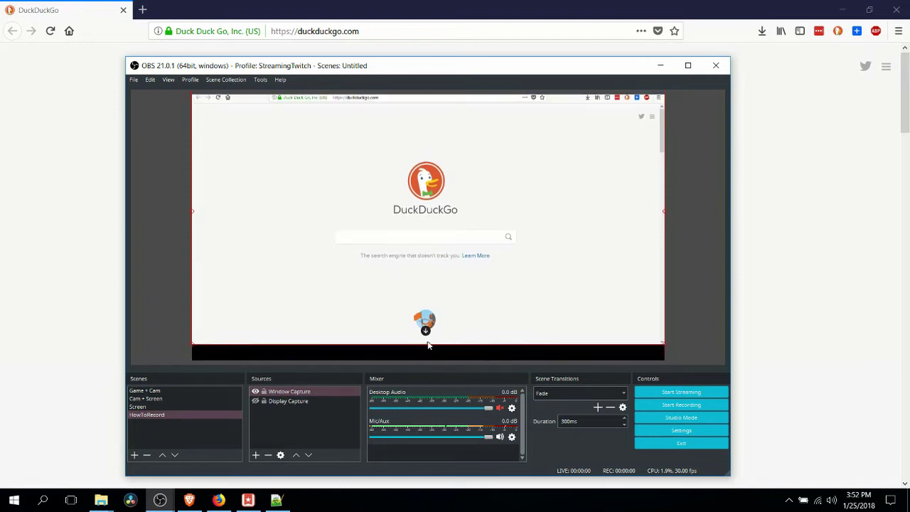
drag(429, 347, 427, 362)
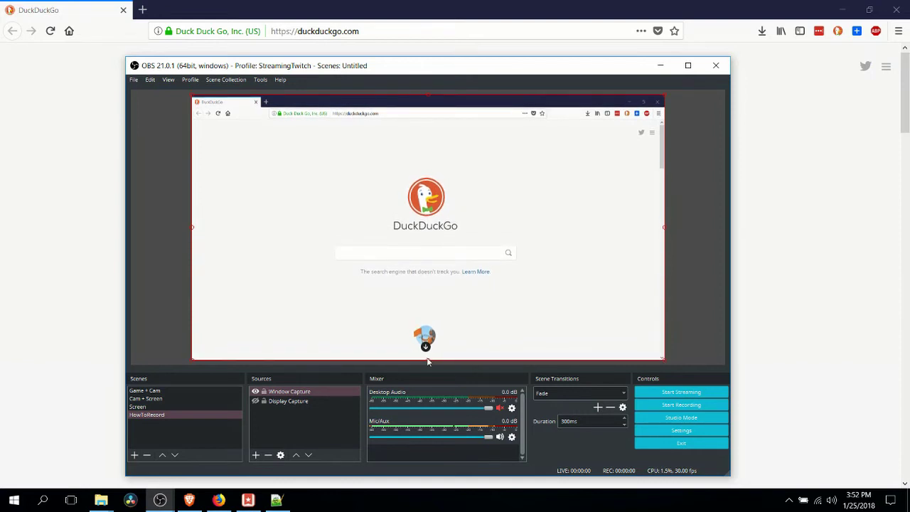
click(685, 262)
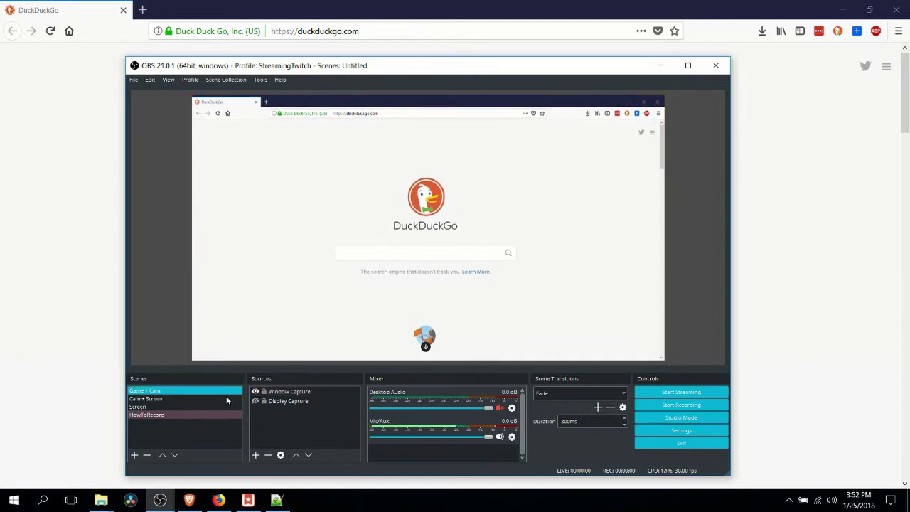
- Add a Video Capture Device source with a Custom resolution of 1280x720
click(256, 456)
click(281, 428)
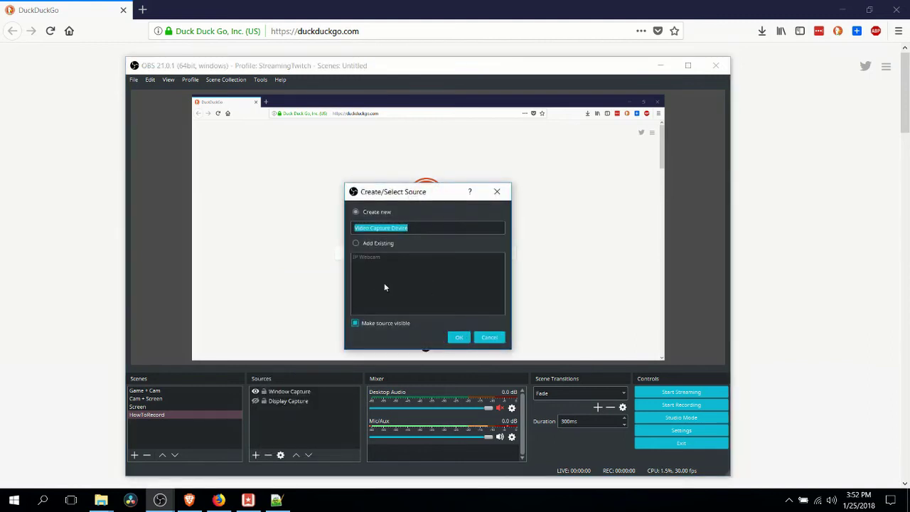
click(462, 340)
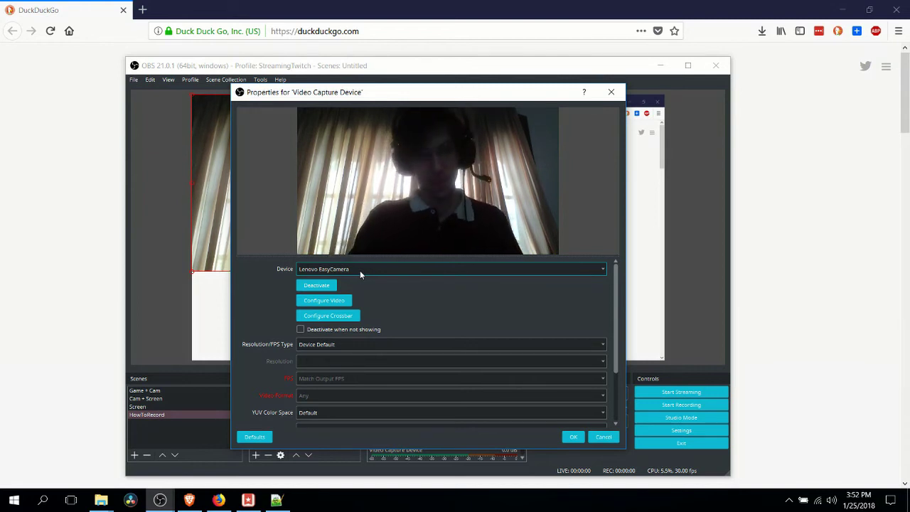
click(342, 344)
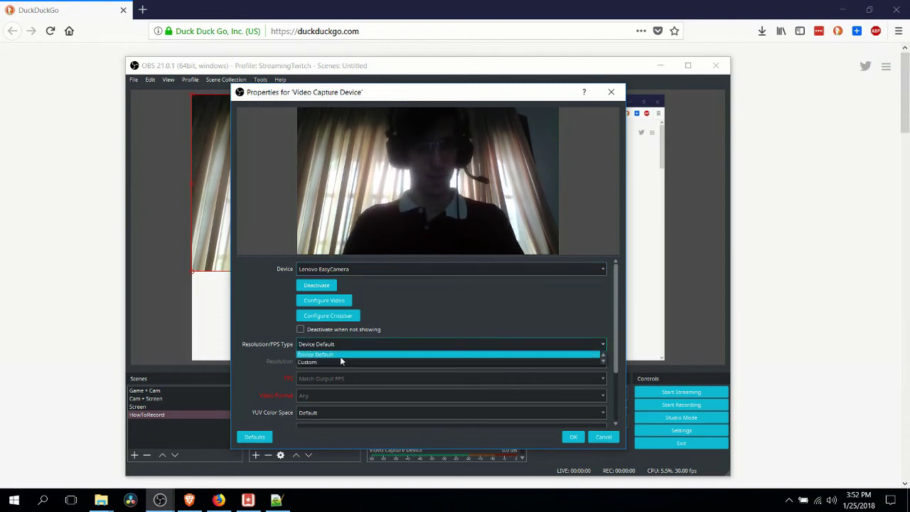
click(331, 358)
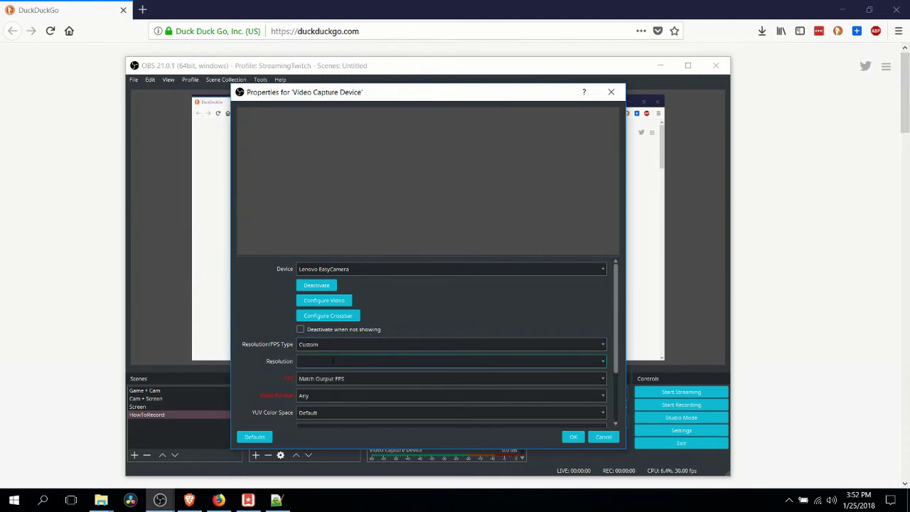
text(1280x720280)
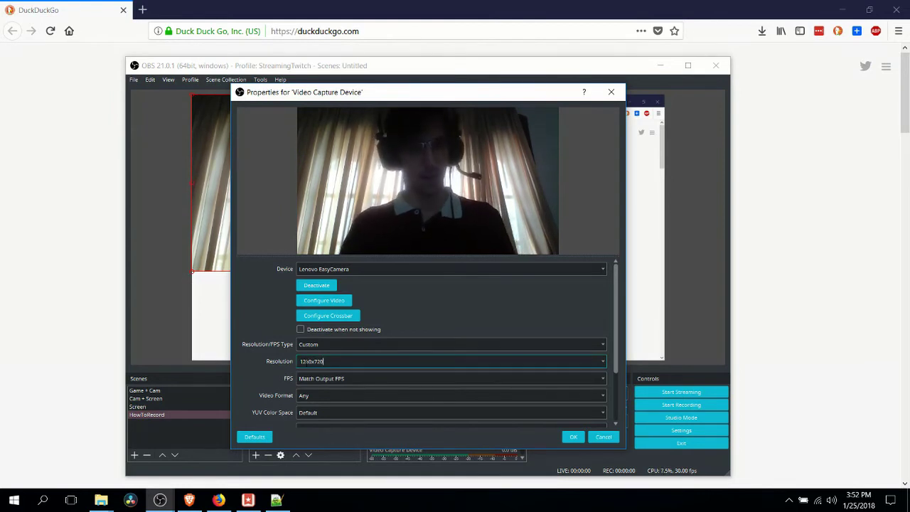
click(573, 438)
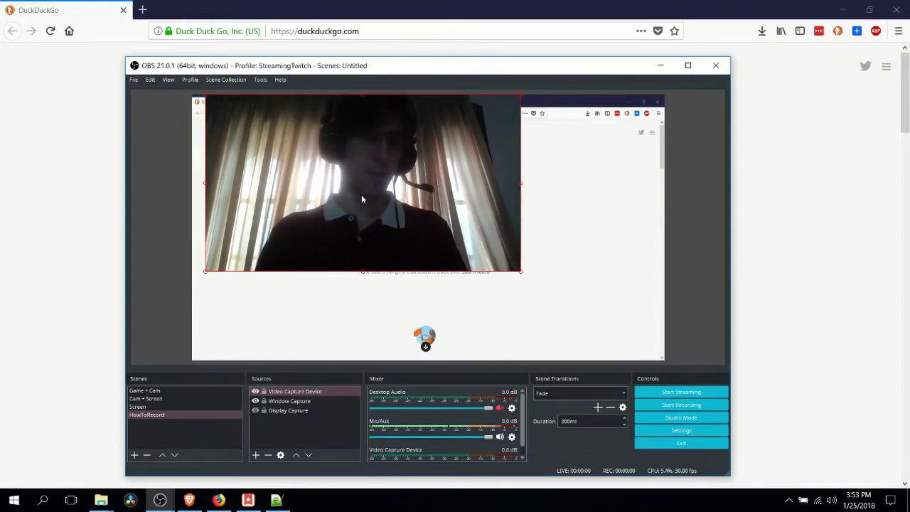
- Move the webcam feed into the bottom-right corner and shrink it to a small overlay
drag(361, 194, 504, 275)
drag(423, 237, 383, 217)
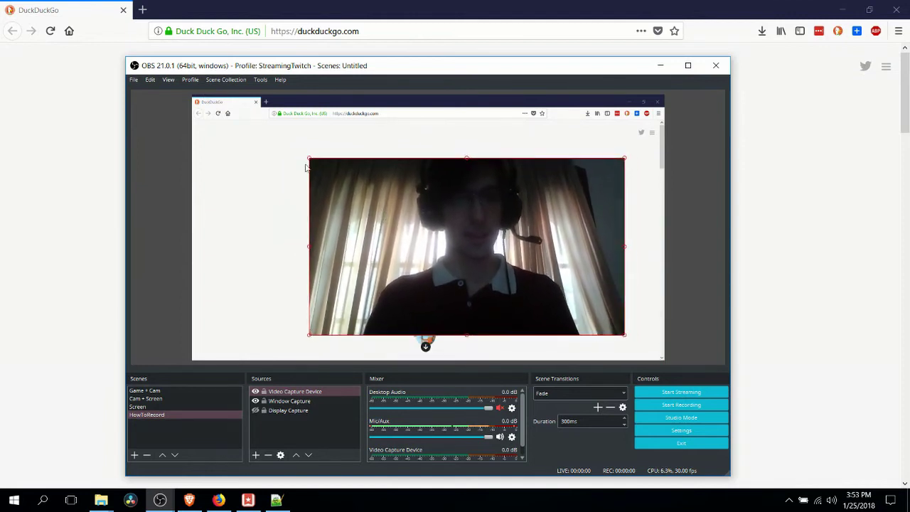
drag(497, 243, 502, 271)
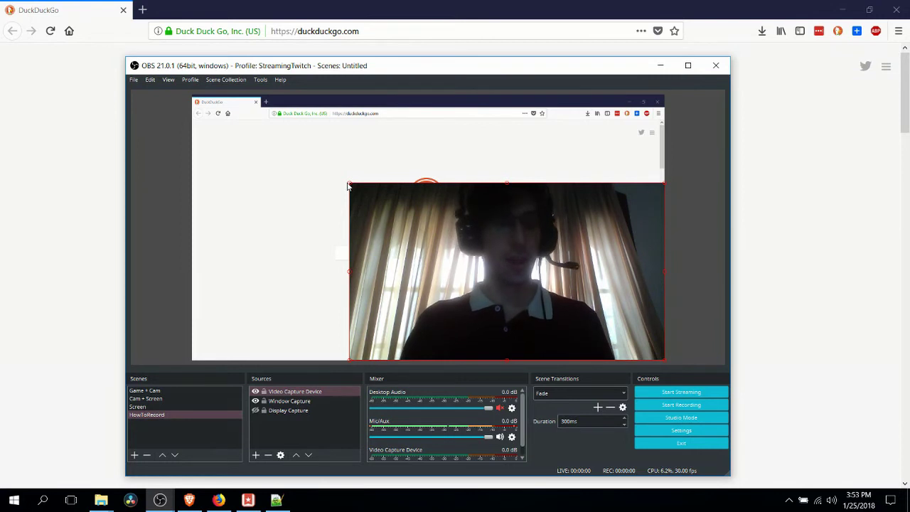
drag(350, 183, 553, 300)
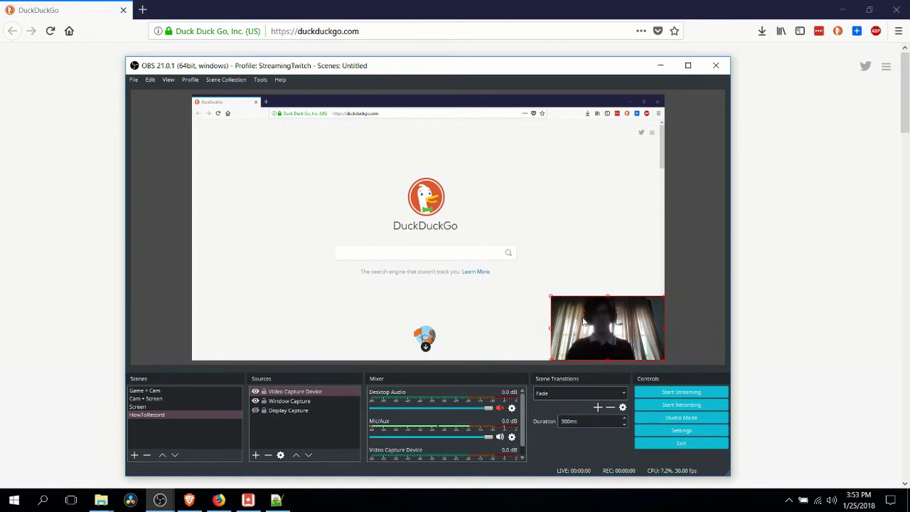
click(632, 281)
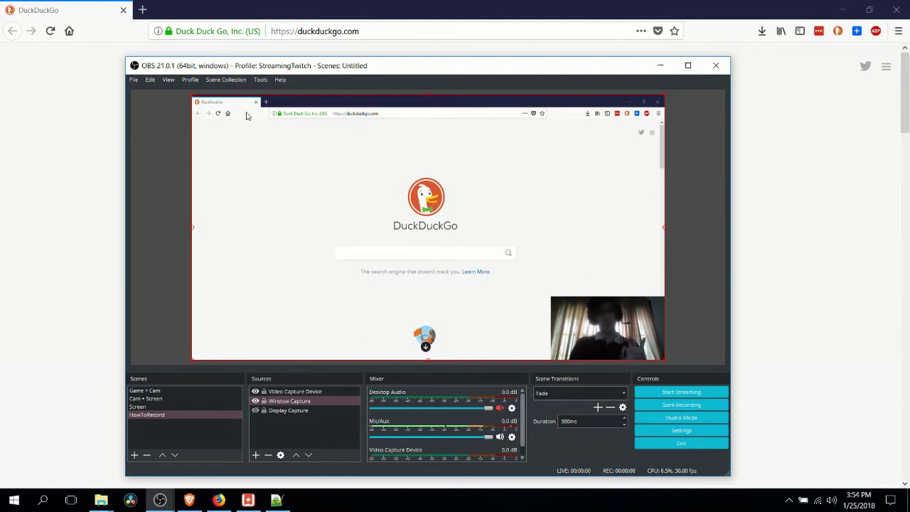
- In Settings > Output, choose Simple mode with High Quality, Medium File Size recording in mp4
click(133, 79)
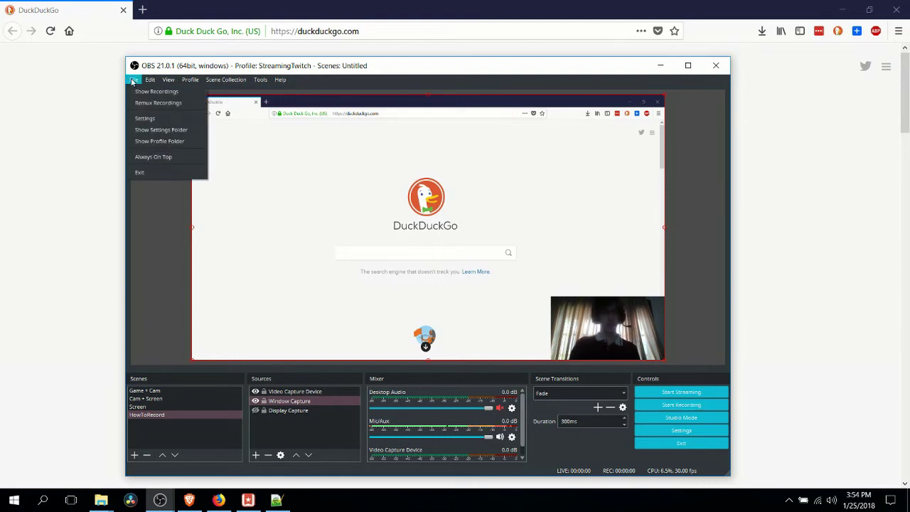
click(153, 121)
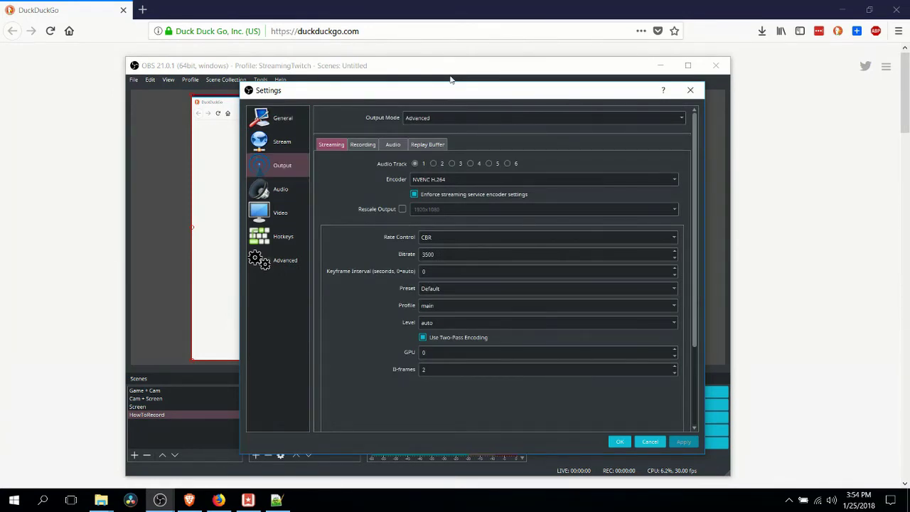
click(447, 117)
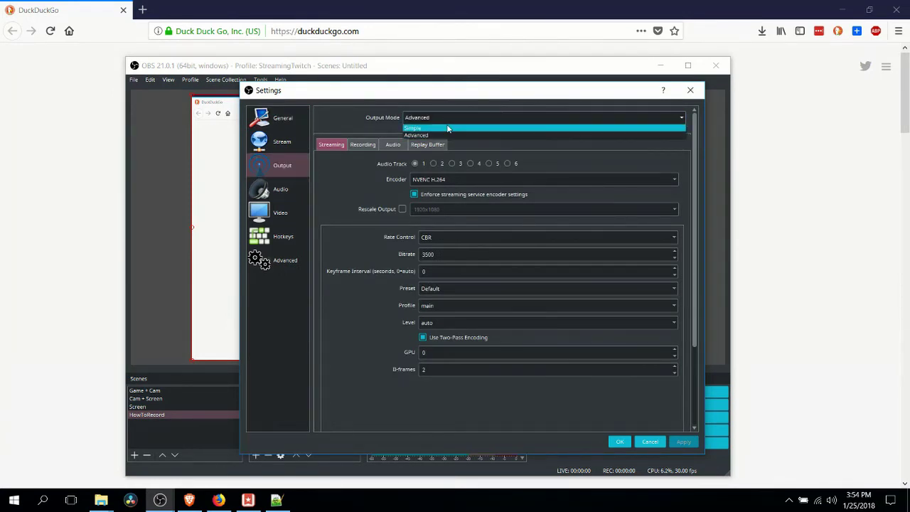
click(447, 127)
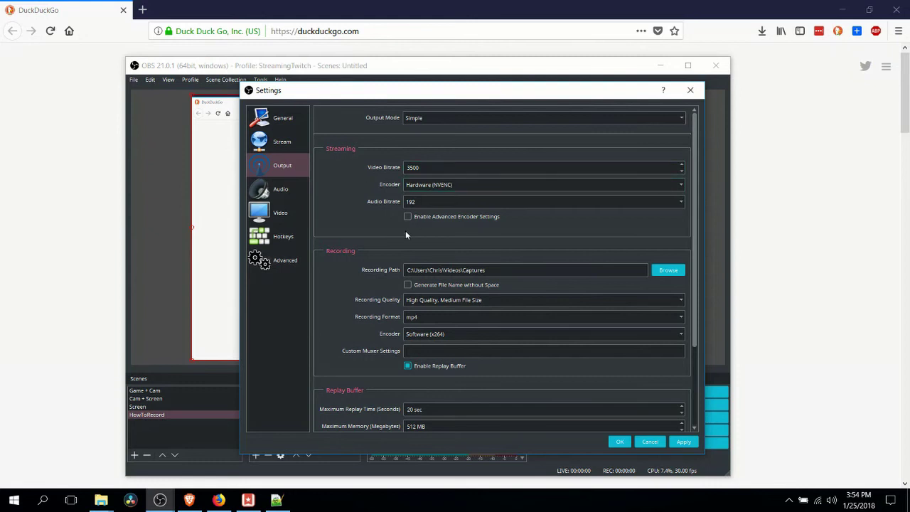
scroll(388, 239, down, 2)
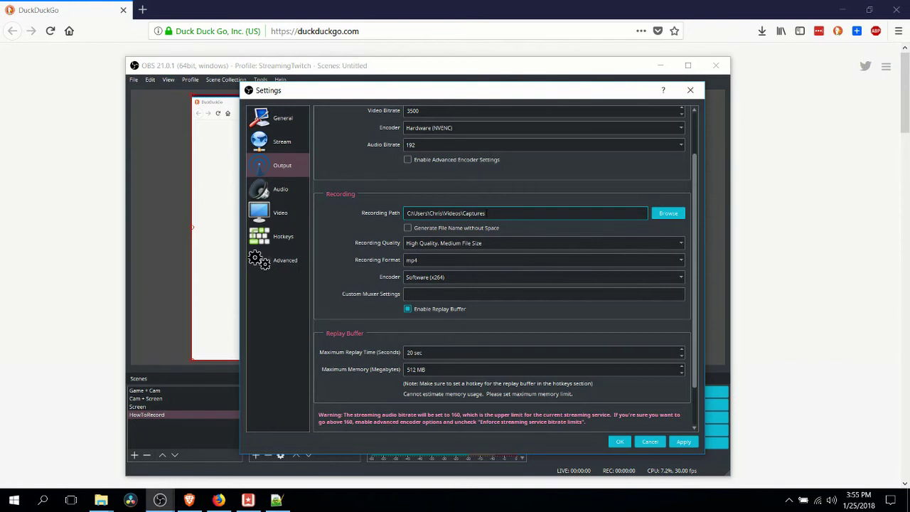
click(452, 245)
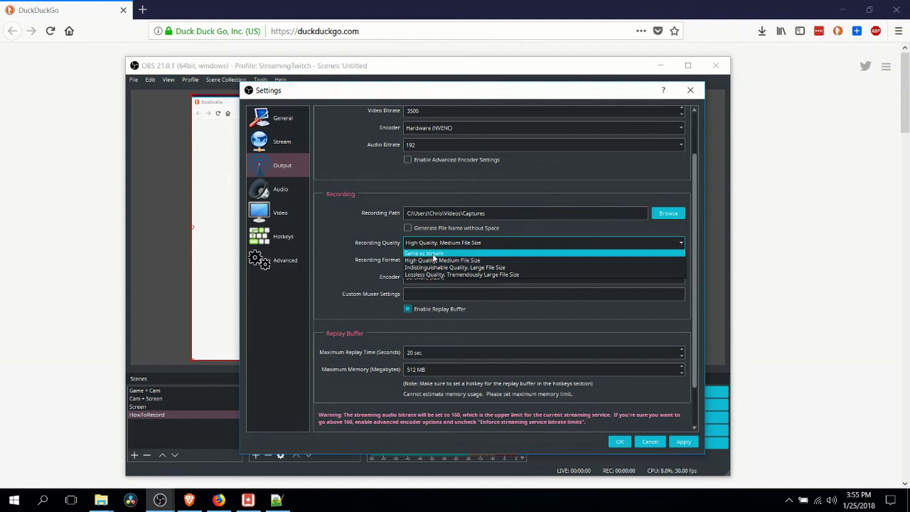
click(461, 260)
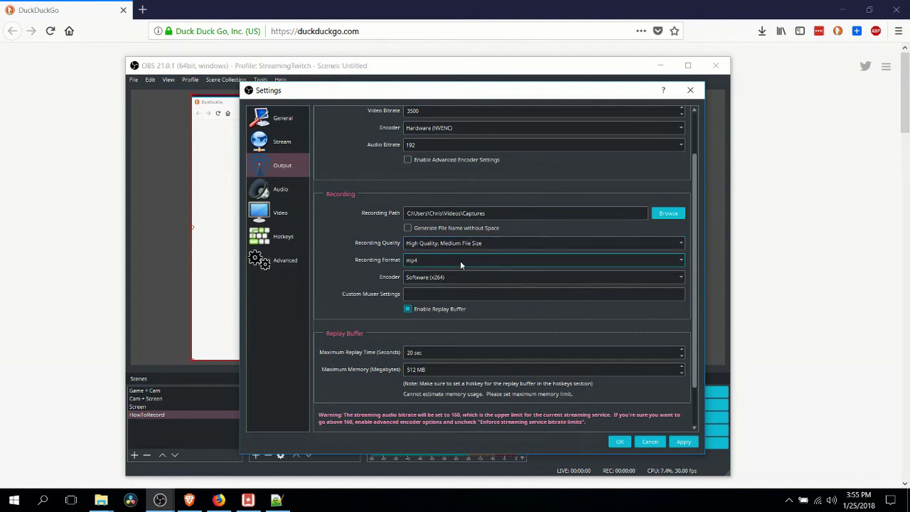
click(456, 260)
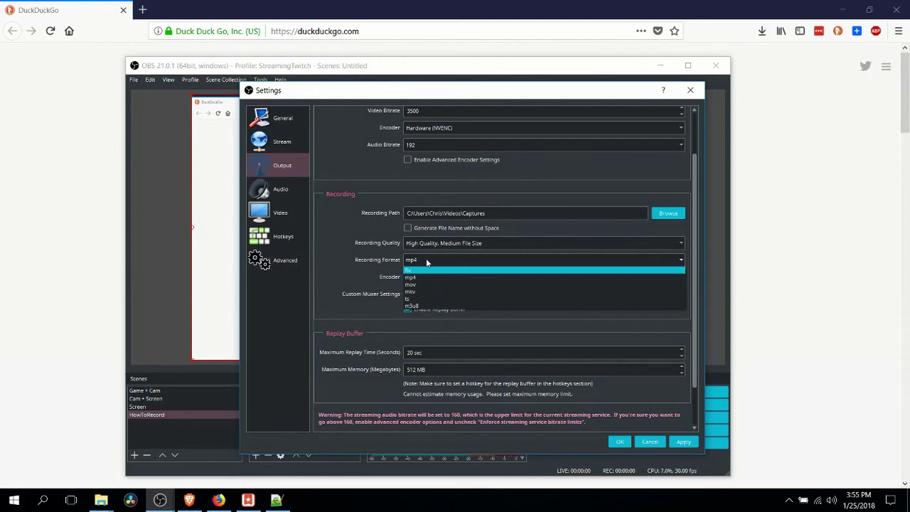
click(425, 277)
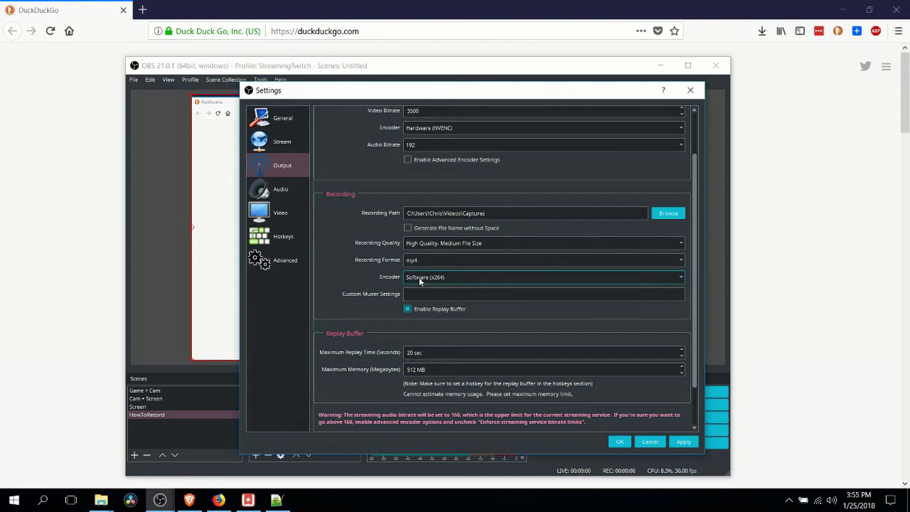
scroll(411, 297, up, 1)
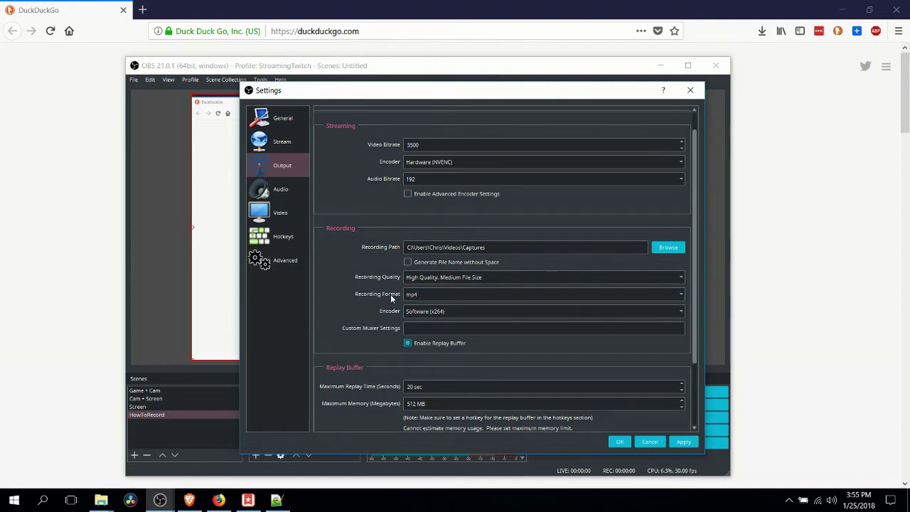
- Set the Output (Scaled) Resolution to 1920x1080 and keep Common FPS Values at 30
click(286, 215)
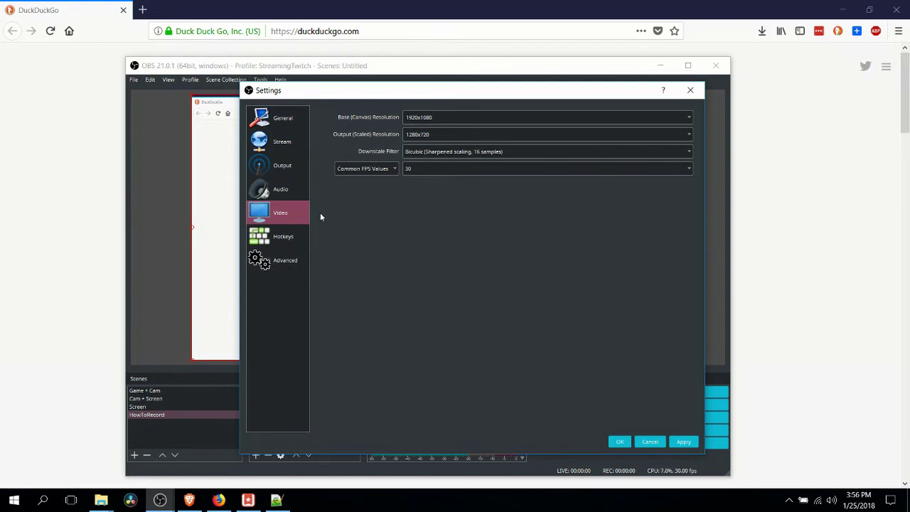
key(Tab)
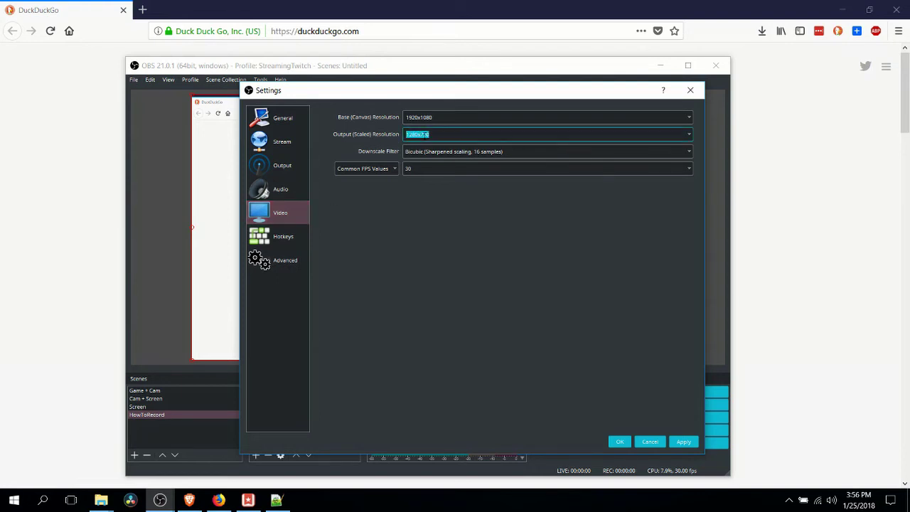
key(End)
key(ctrl+a)
text(1920x1080)
click(380, 172)
click(384, 178)
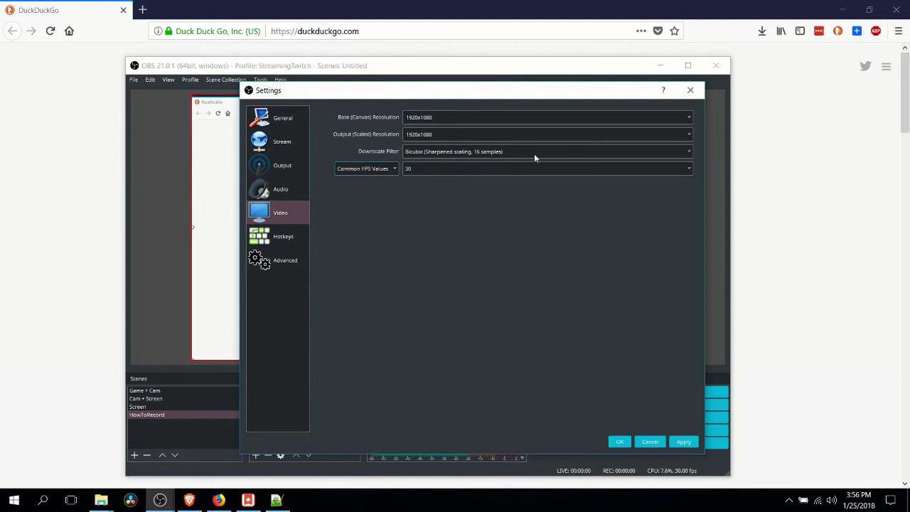
click(692, 169)
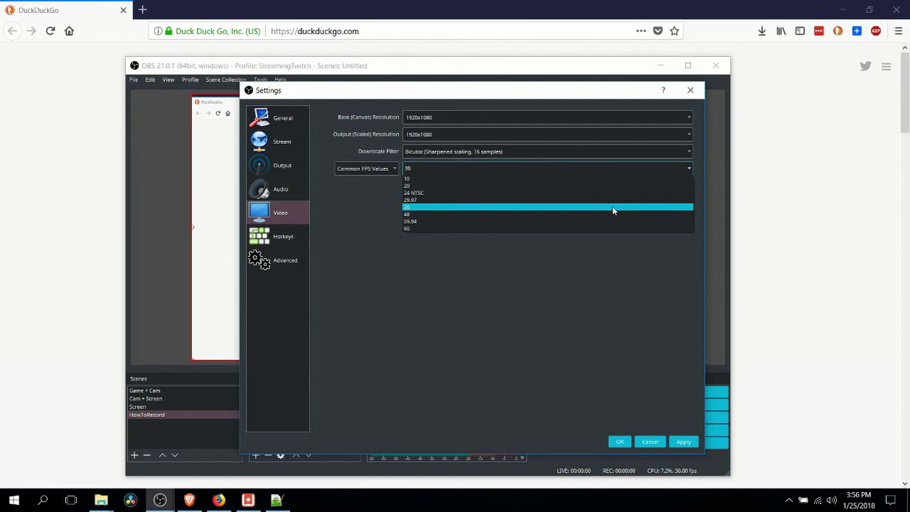
click(634, 261)
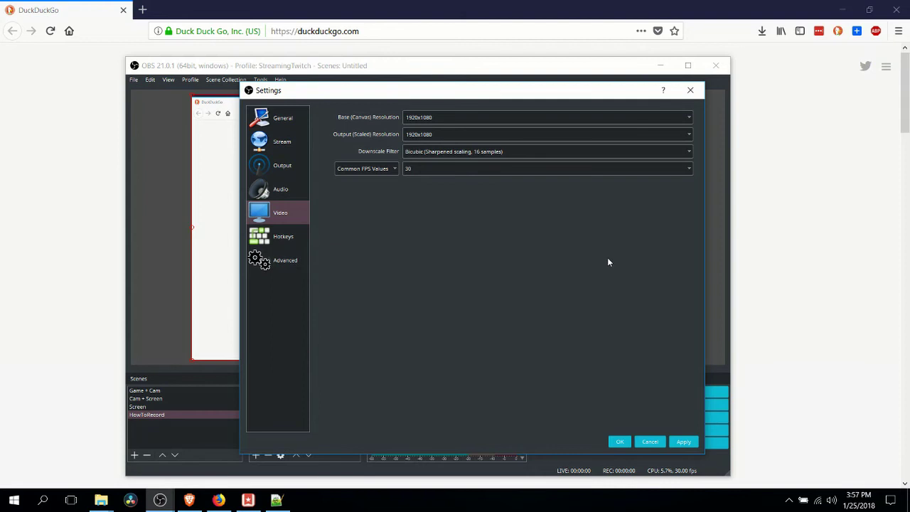
click(636, 170)
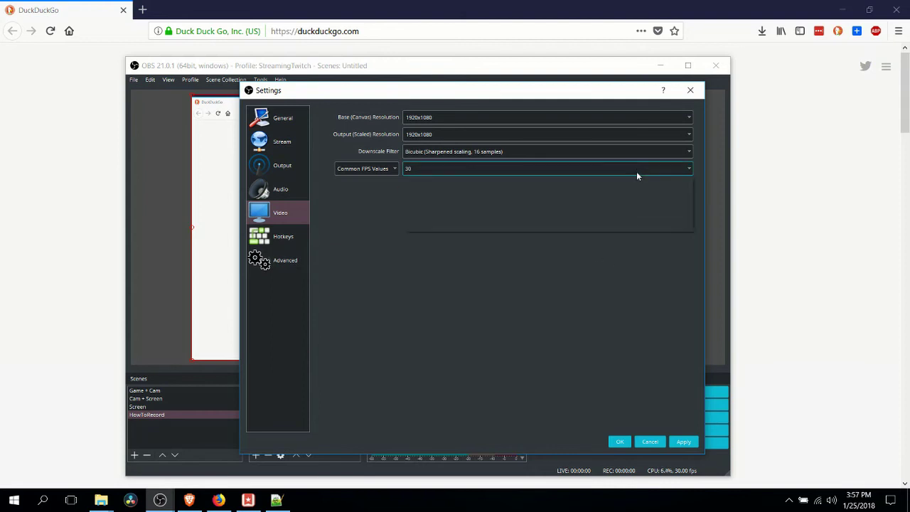
click(602, 242)
- Go to the Hotkeys page and check the recording controls in OBS's system tray menu
click(303, 236)
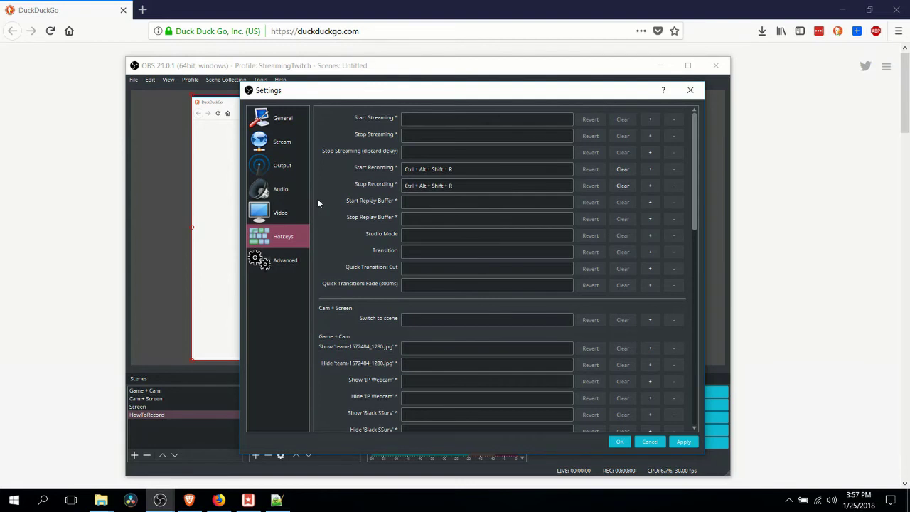
click(788, 502)
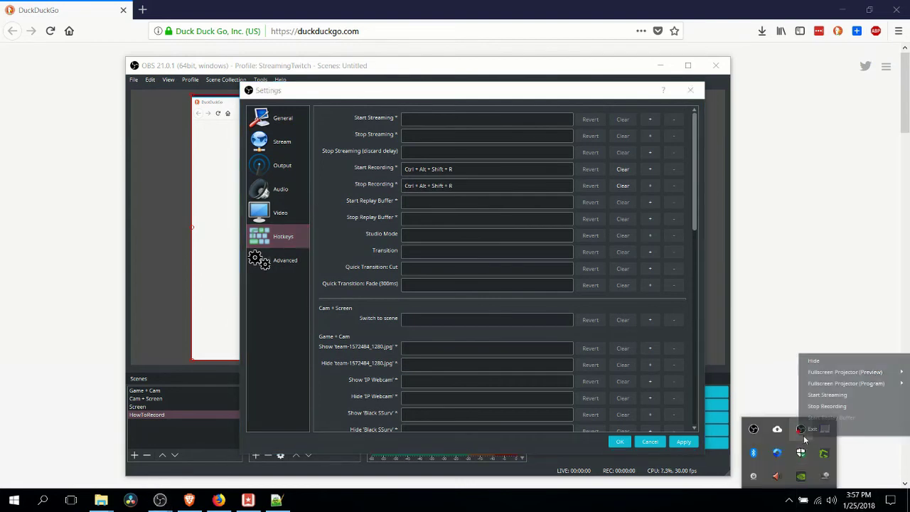
right_click(802, 432)
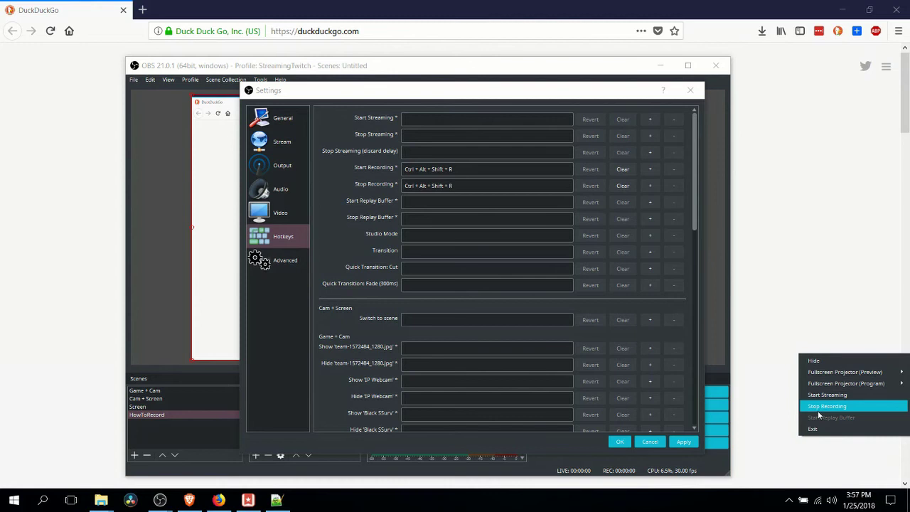
click(788, 500)
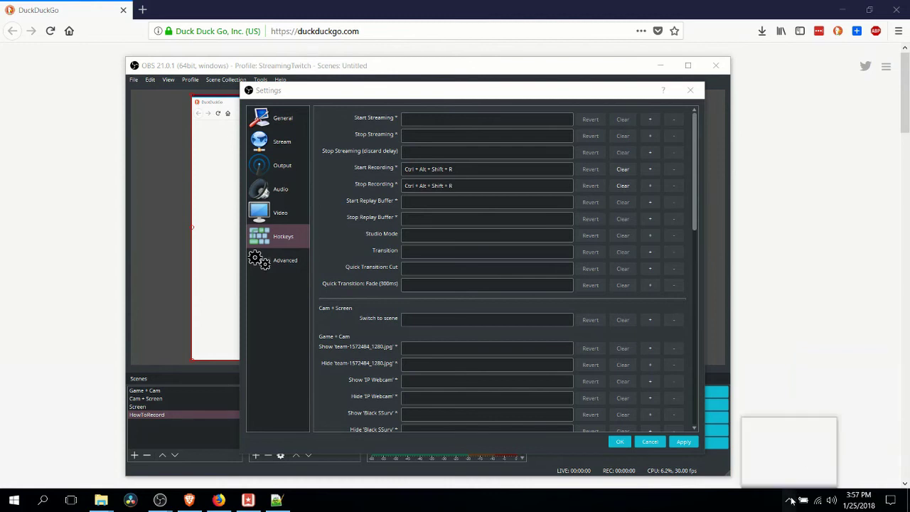
click(635, 471)
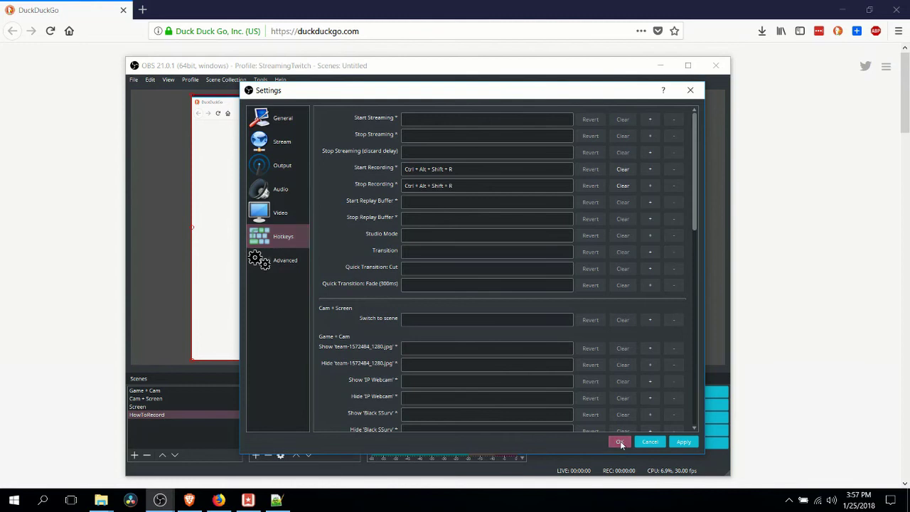
- Save and close the Settings, then bring up the Mic/Aux source options
click(620, 441)
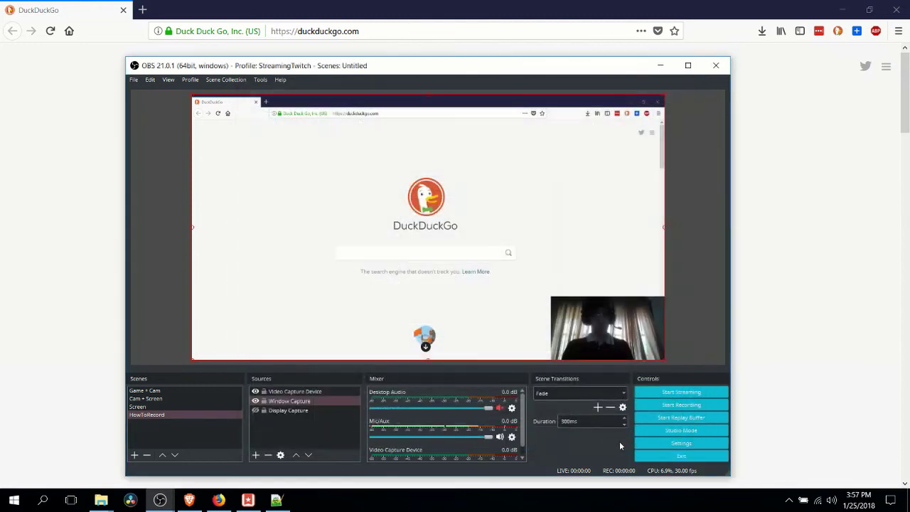
click(512, 436)
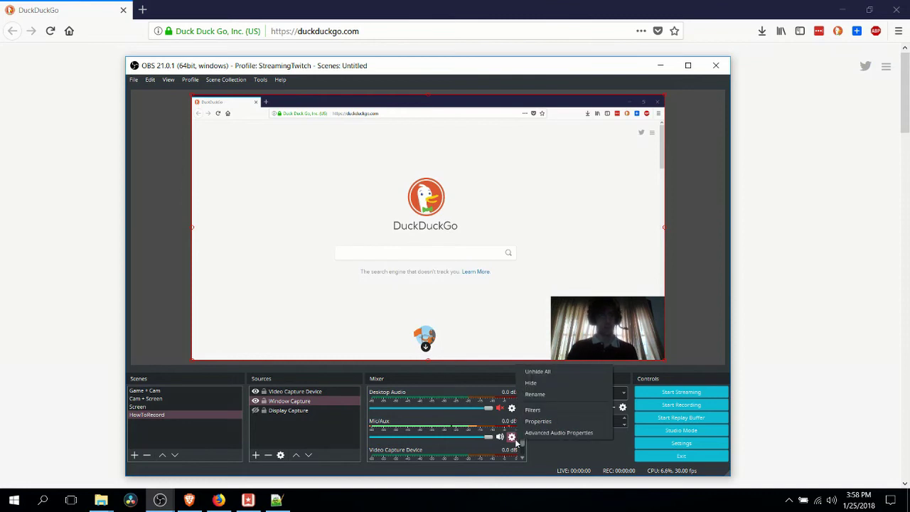
- Keep Microphone (6- USB Audio Device) as the Mic/Aux input device in its properties
click(534, 421)
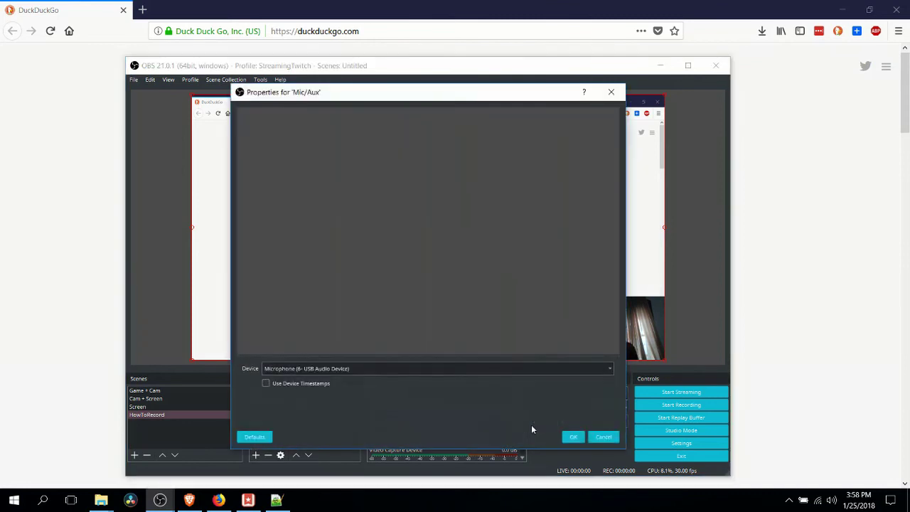
click(342, 368)
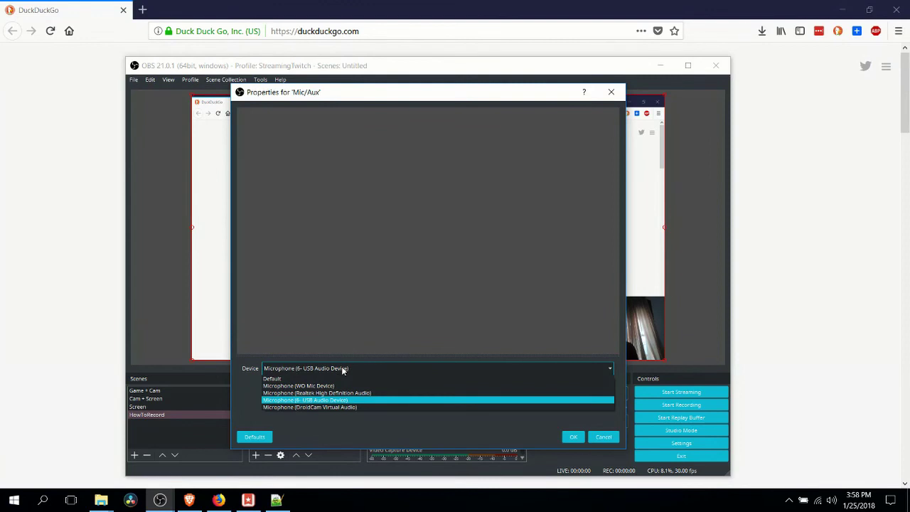
click(341, 366)
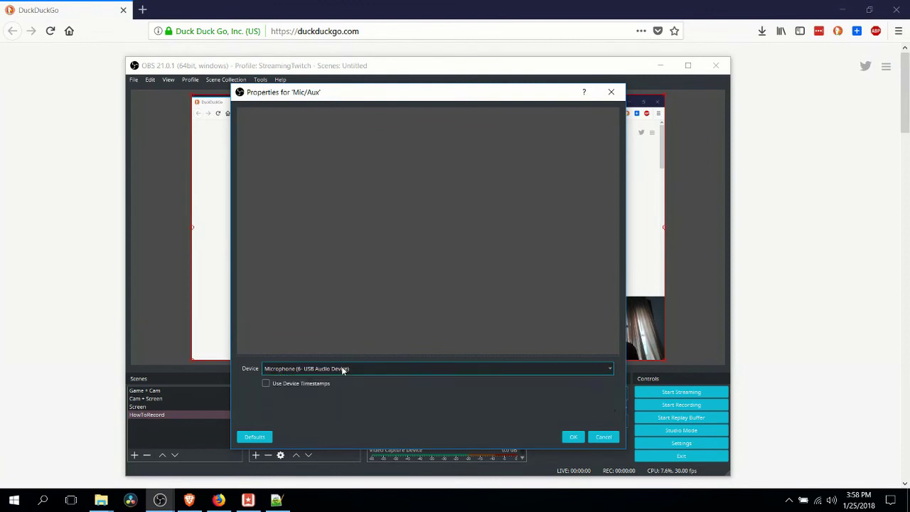
click(573, 437)
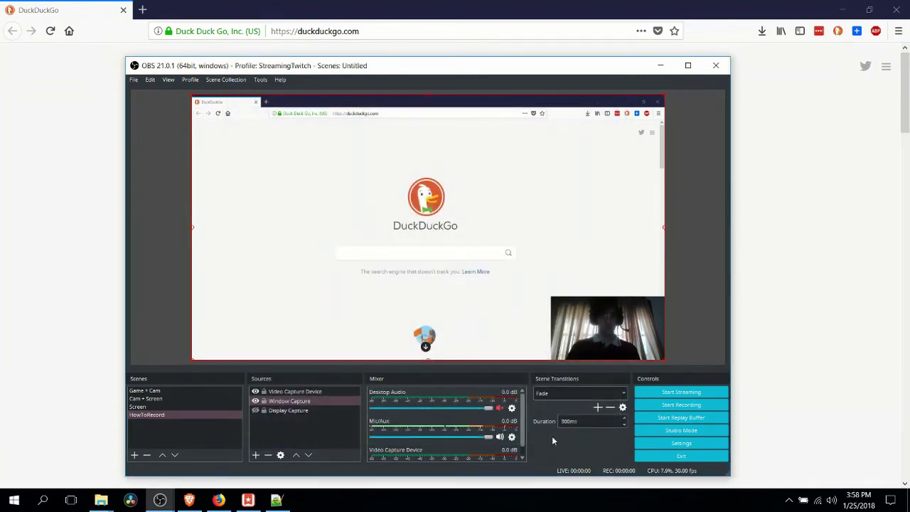
- Leave Mic/Aux live and Desktop Audio muted in the mixer
click(500, 437)
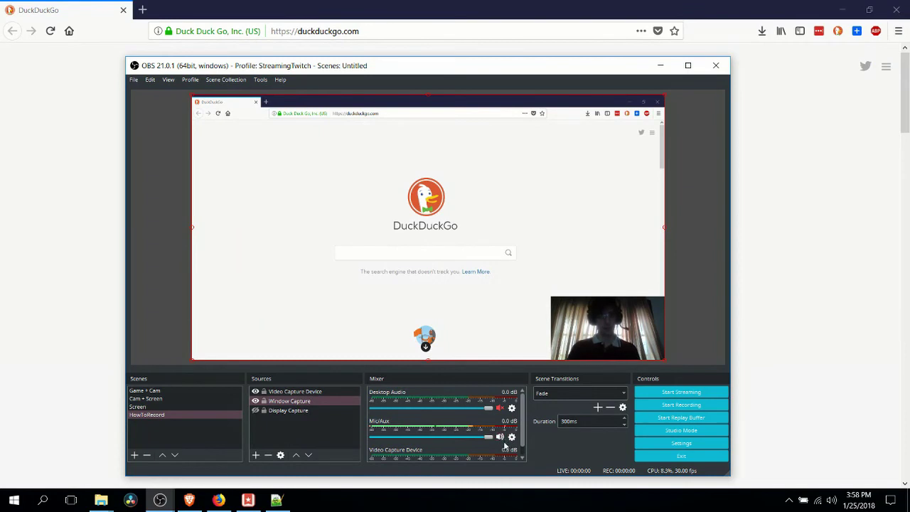
click(501, 437)
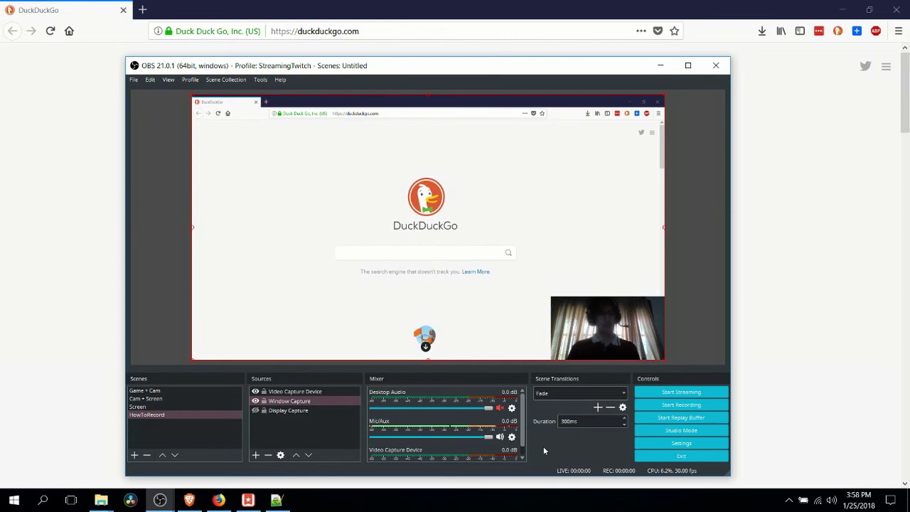
click(499, 410)
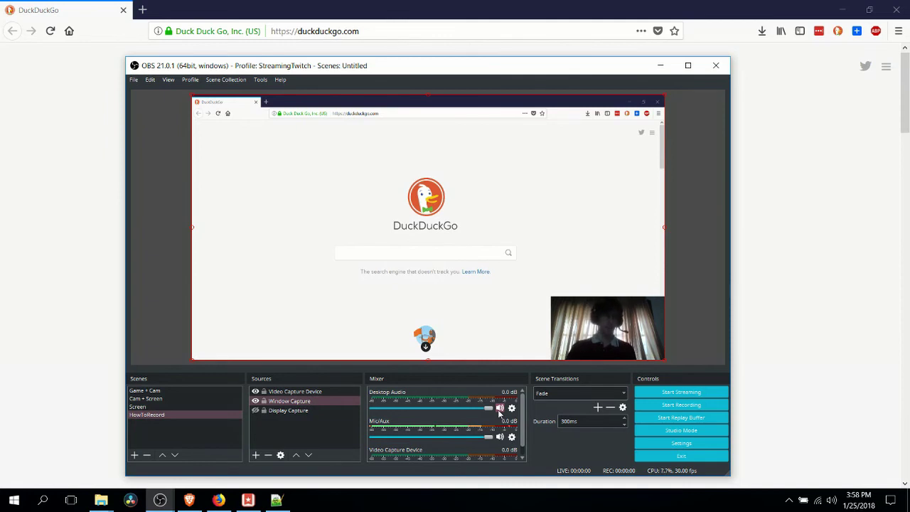
click(500, 409)
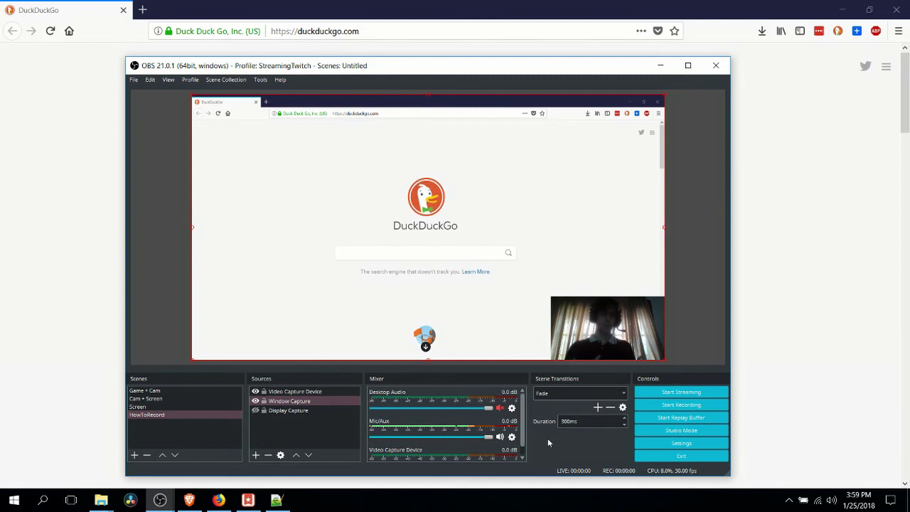
- Open the Mic/Aux Filters window, move it aside, and browse the add-filter list without adding one
click(513, 438)
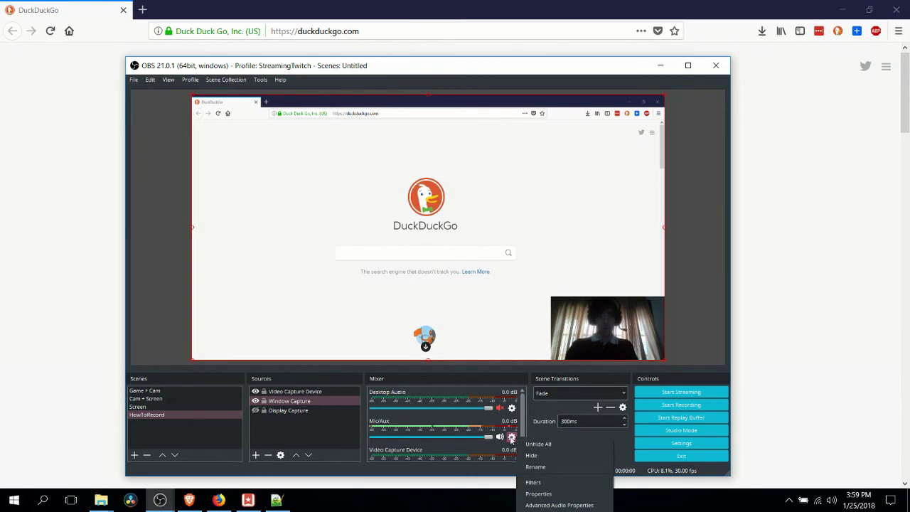
click(535, 485)
drag(364, 94, 301, 95)
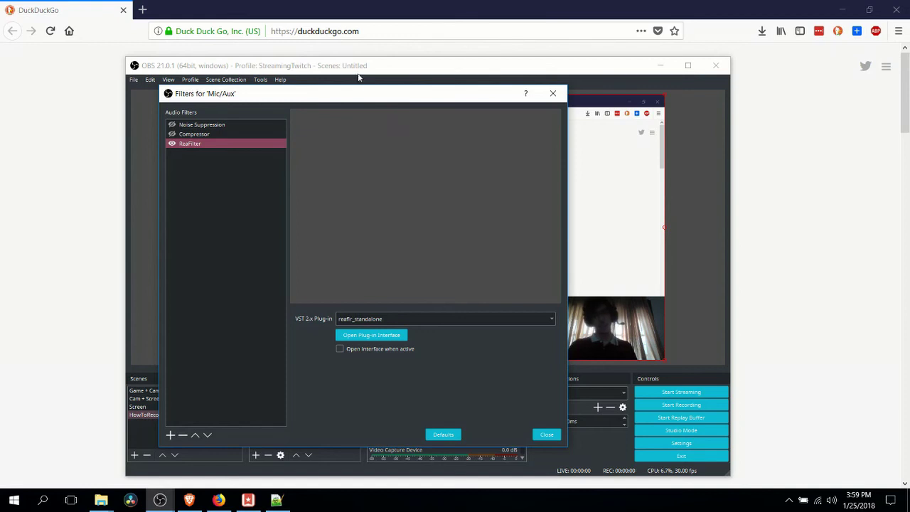
drag(366, 99, 330, 106)
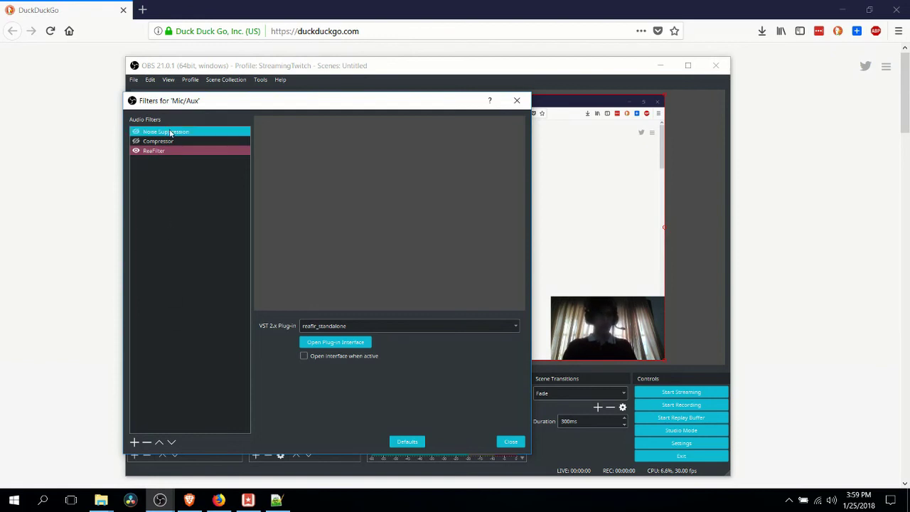
click(135, 442)
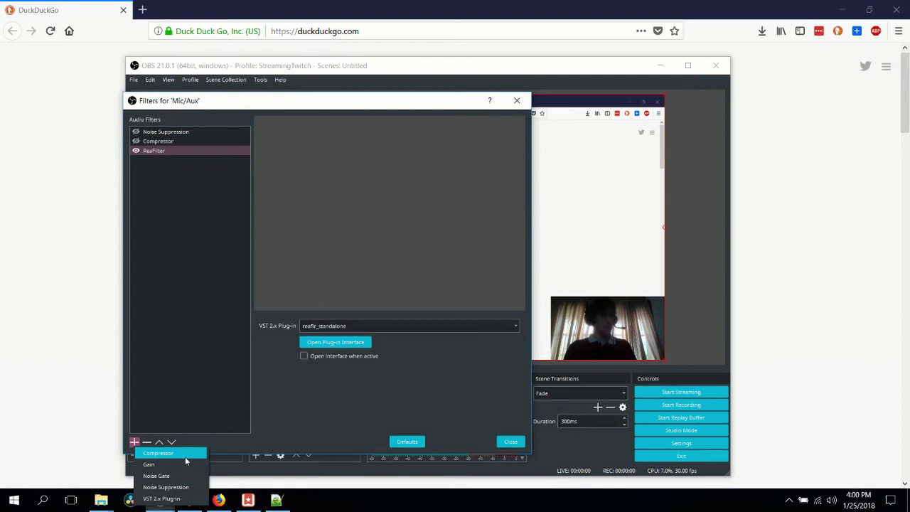
click(197, 259)
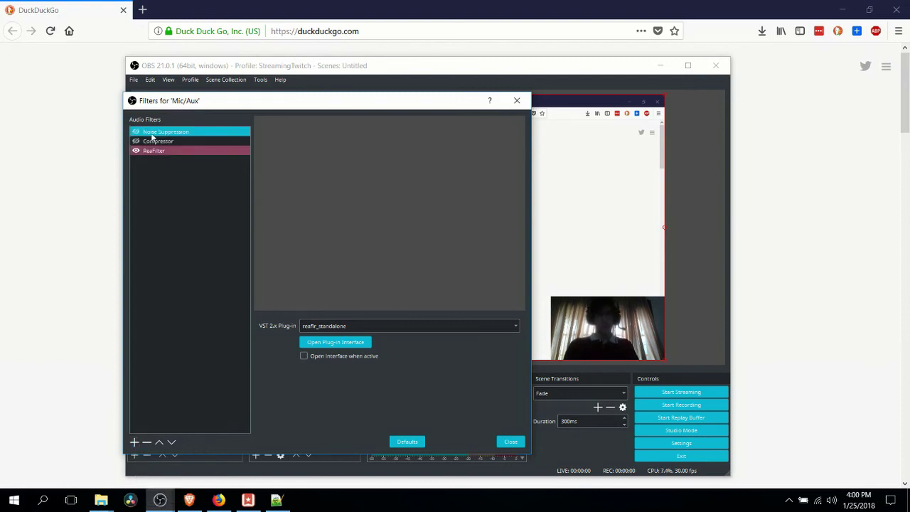
click(152, 134)
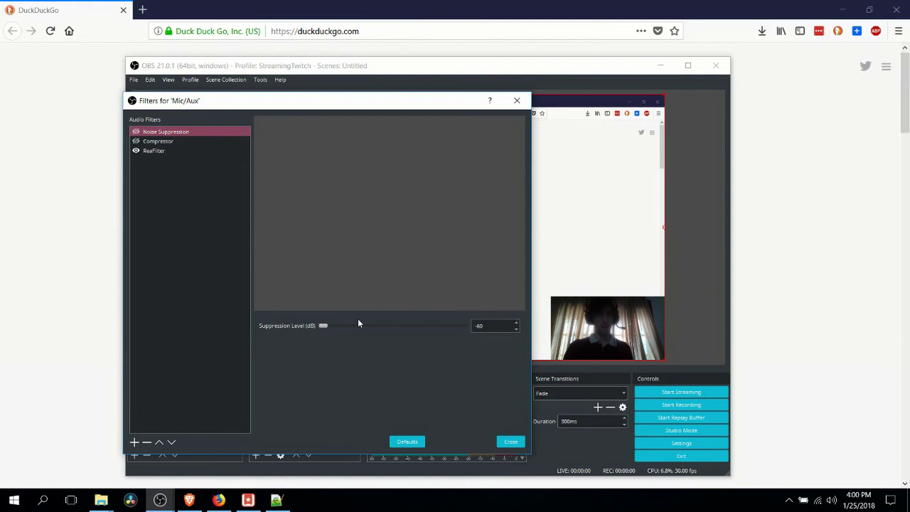
click(164, 141)
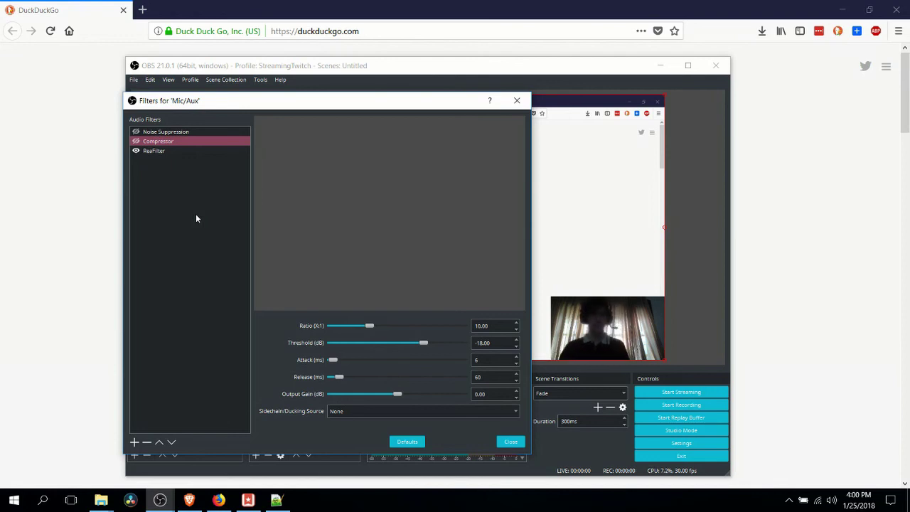
click(189, 151)
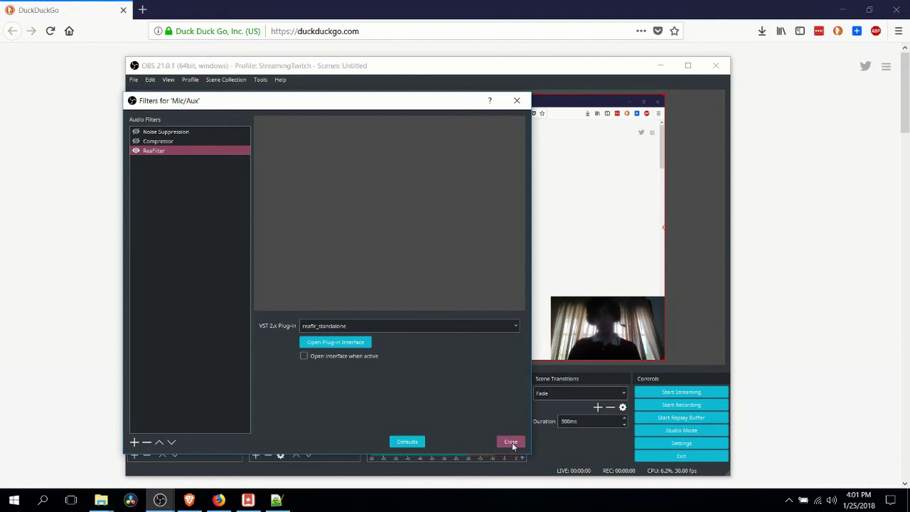
- Close the filters, hide Display Capture, and make a short test recording
click(512, 442)
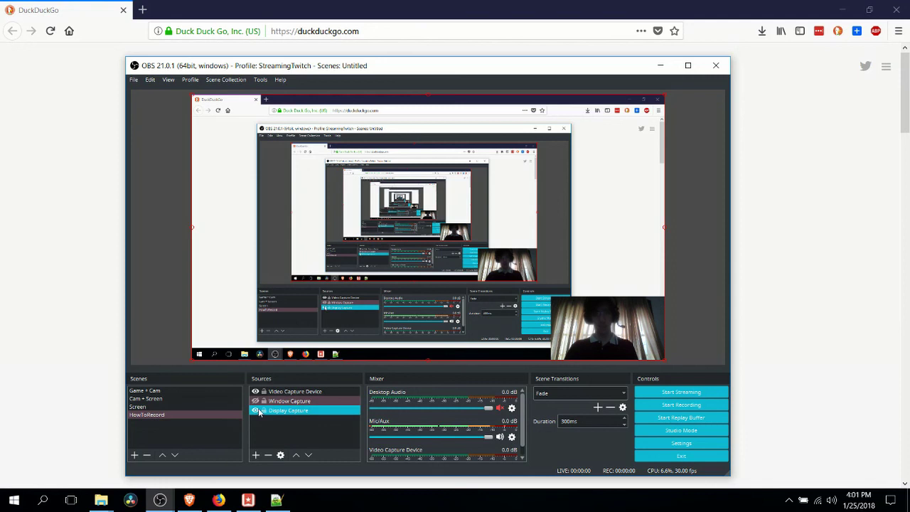
click(256, 411)
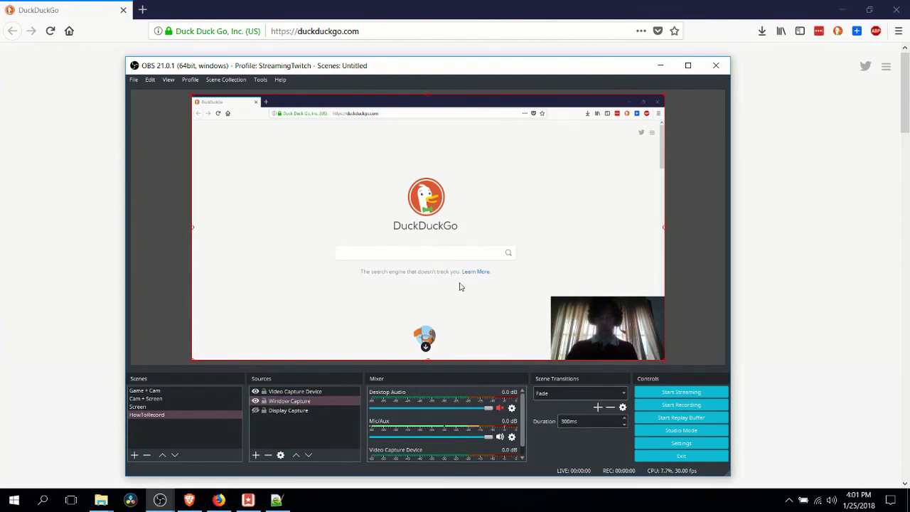
click(673, 407)
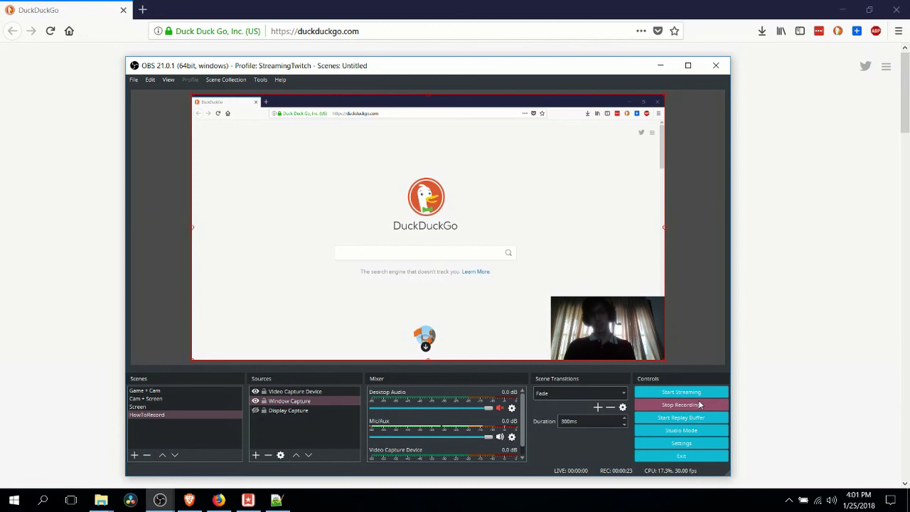
click(700, 406)
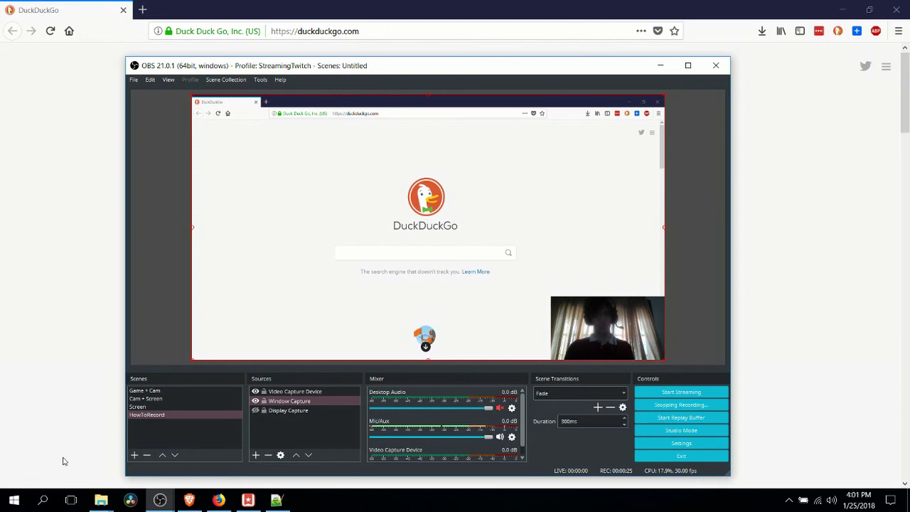
click(100, 500)
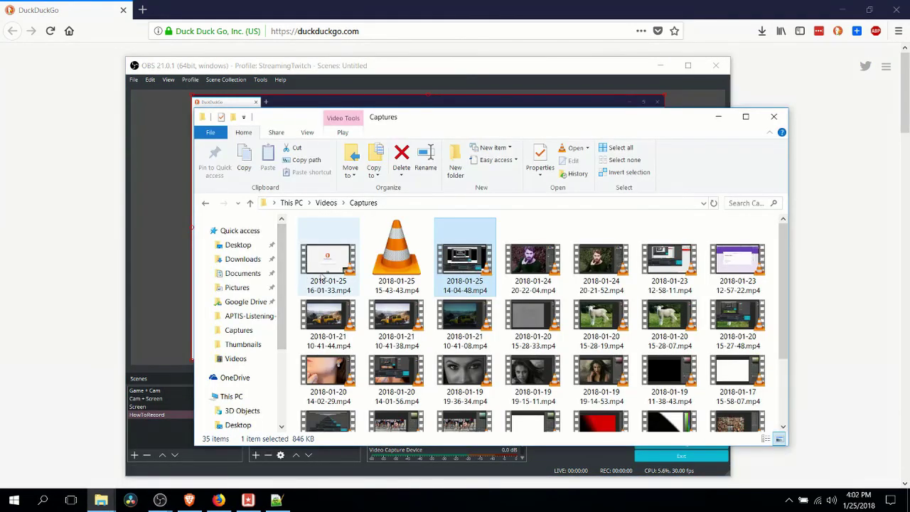
click(339, 258)
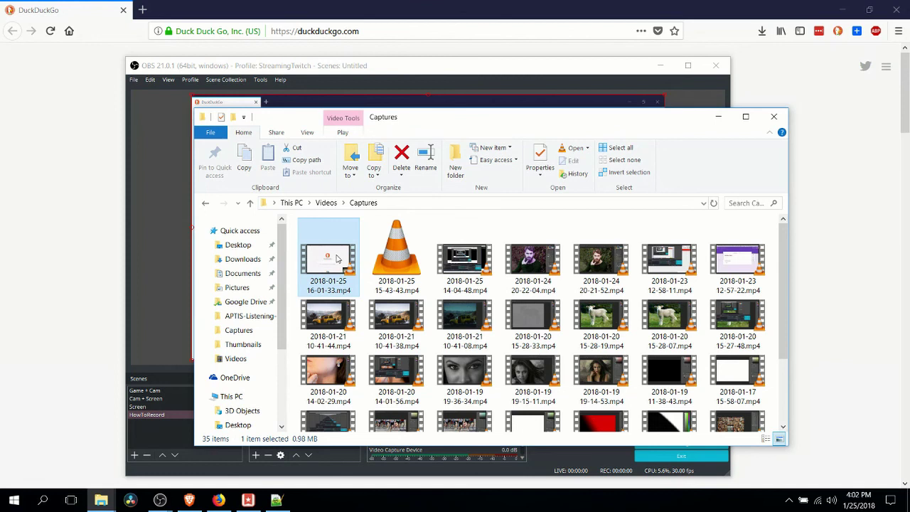
double_click(338, 257)
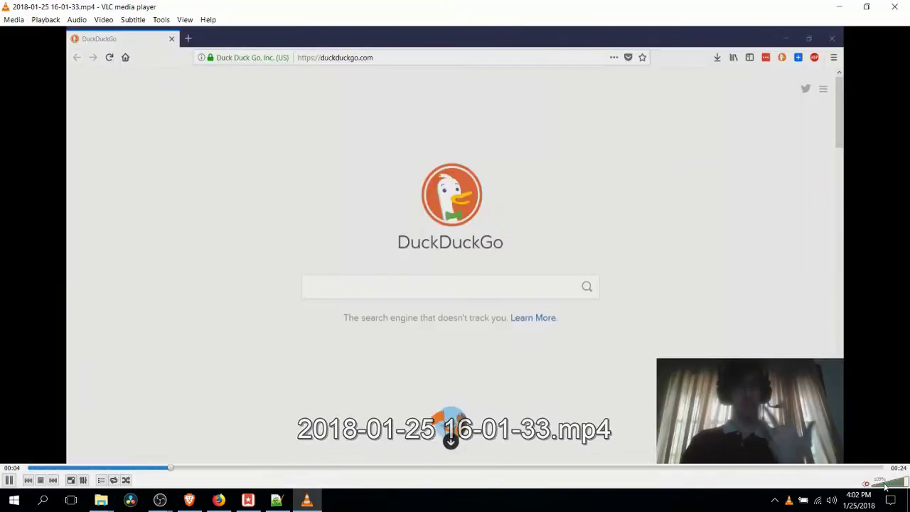
- Watch the test recording briefly in VLC, then quit VLC with Ctrl+Q
mouse_move(887, 486)
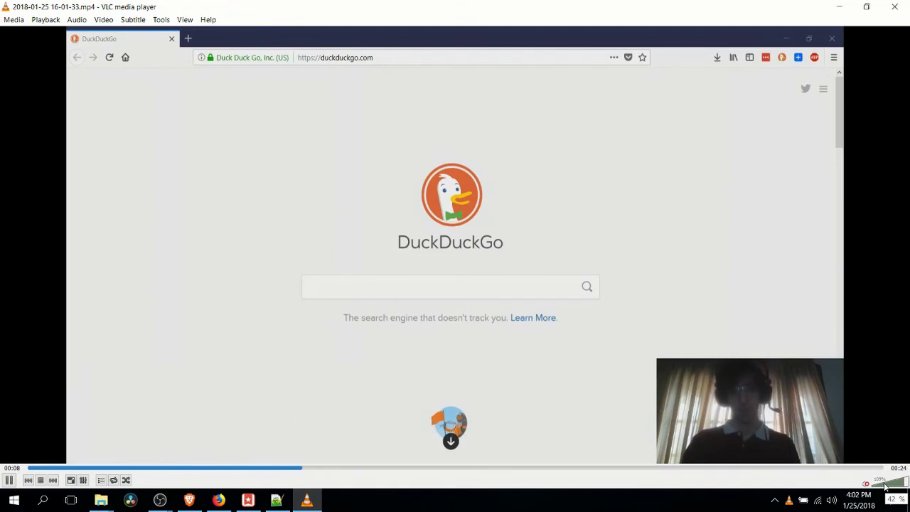
key(ctrl+q)
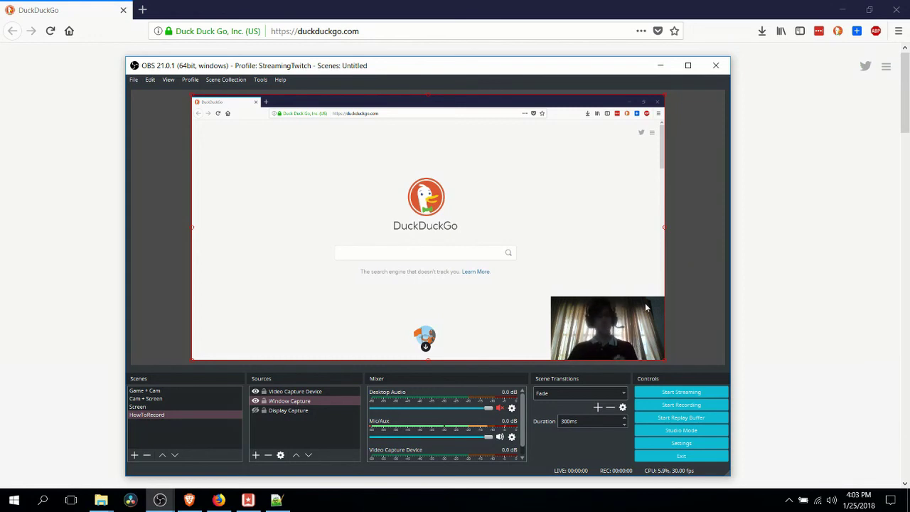
- Select the webcam overlay and drag its top-left handle to enlarge it
click(599, 303)
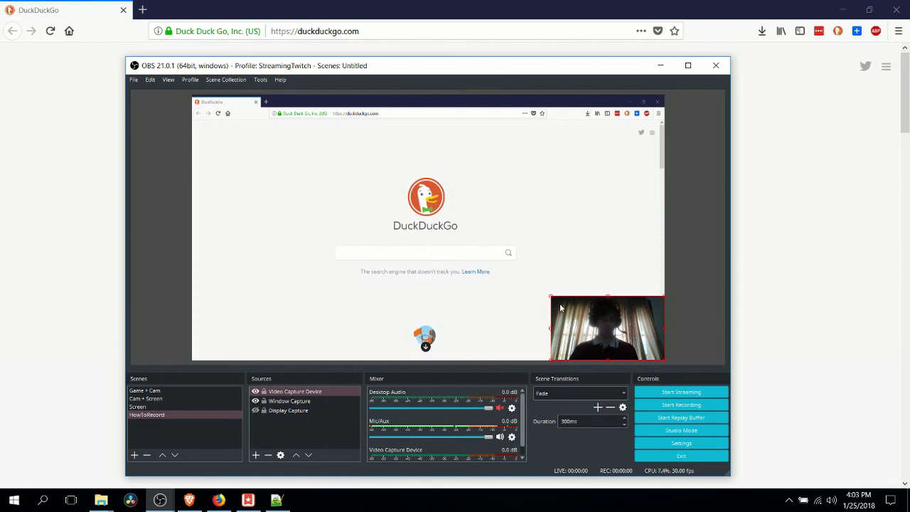
drag(556, 300, 193, 95)
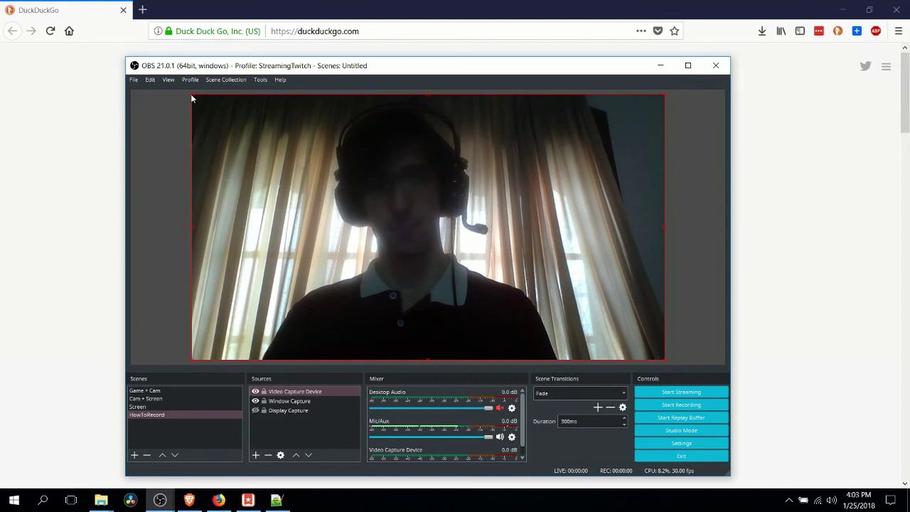